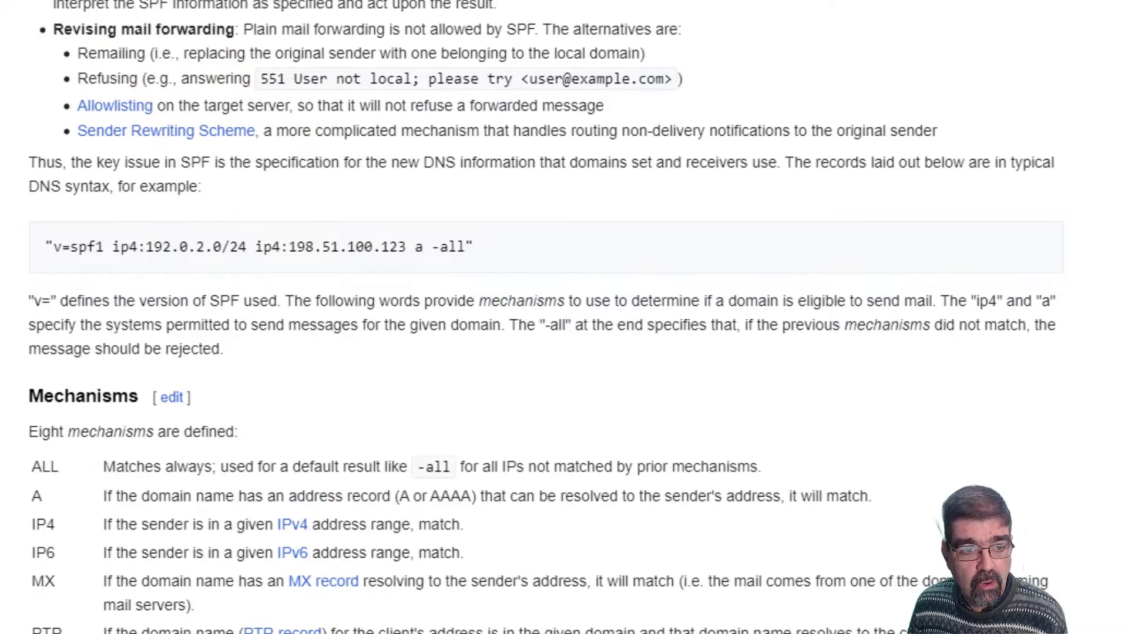
Step: Run an MX lookup for cybersalt.net in MxToolbox
mouse_move(281, 555)
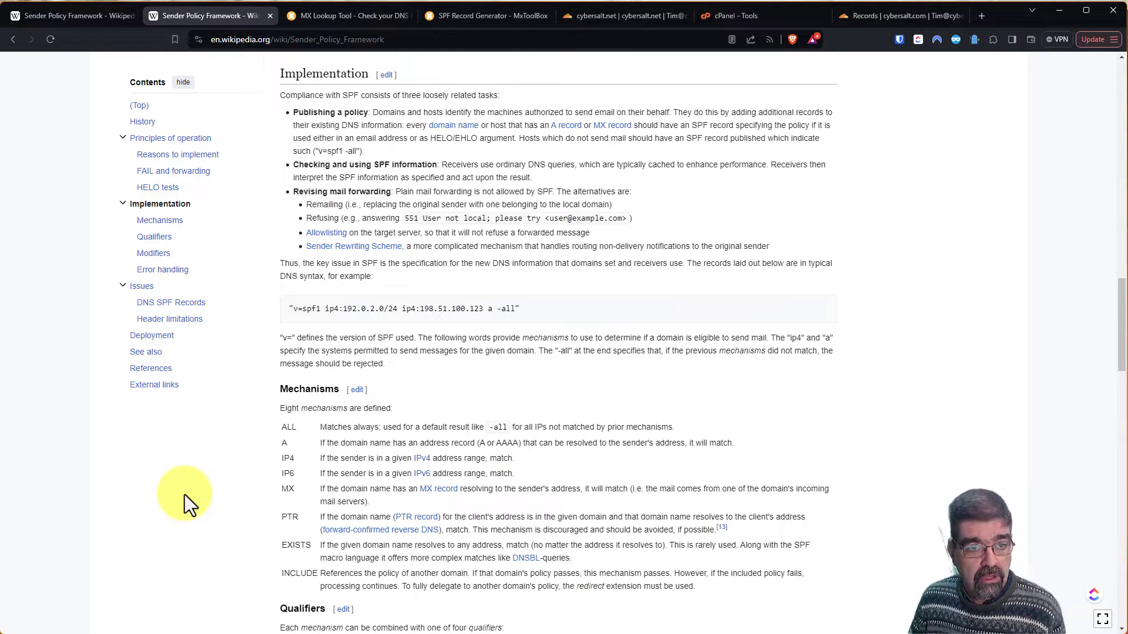
click(334, 14)
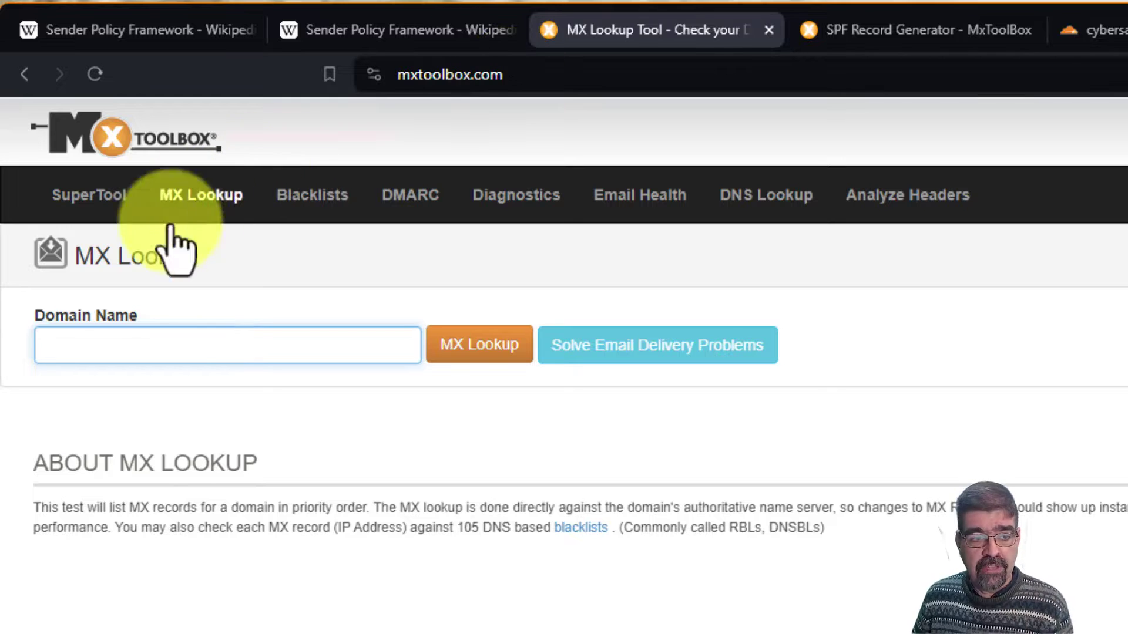
click(177, 346)
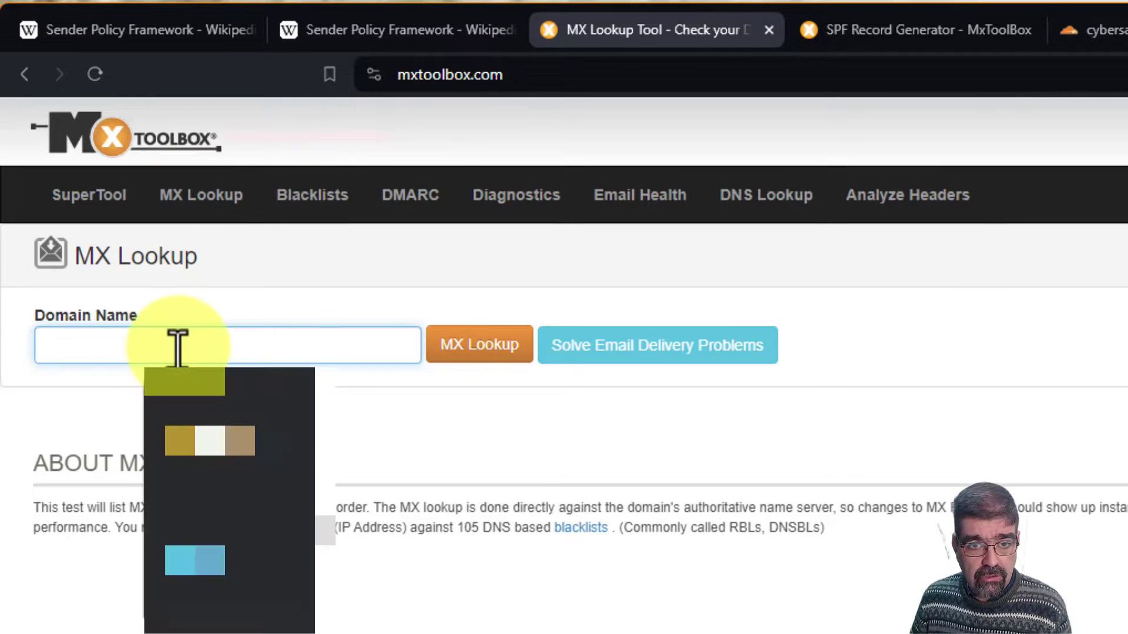
text(cybersalt)
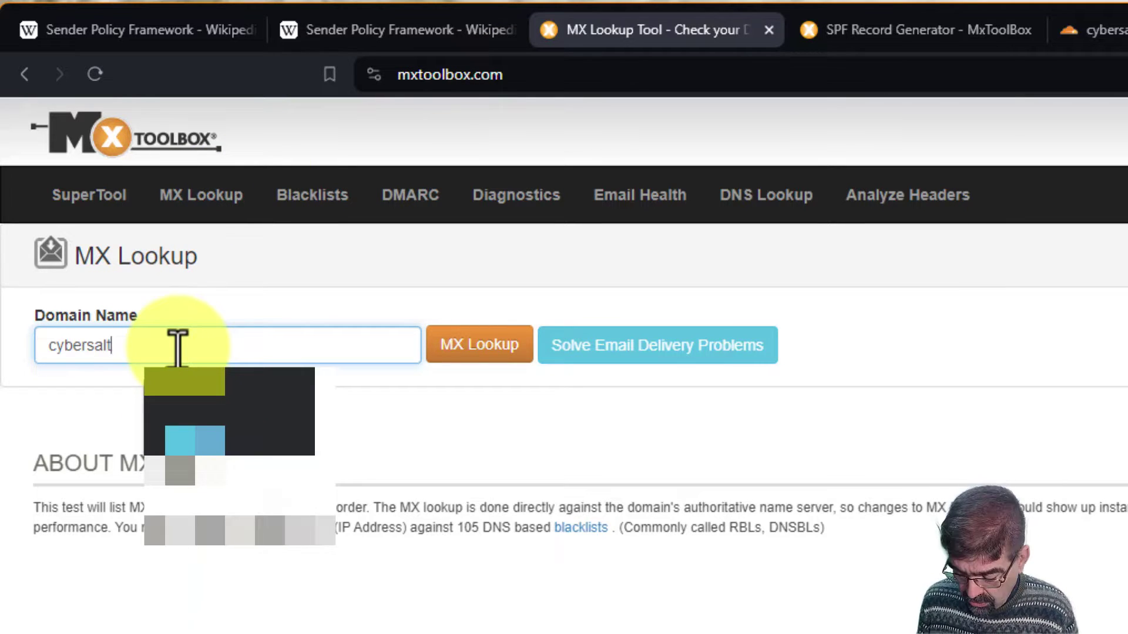
text(.net)
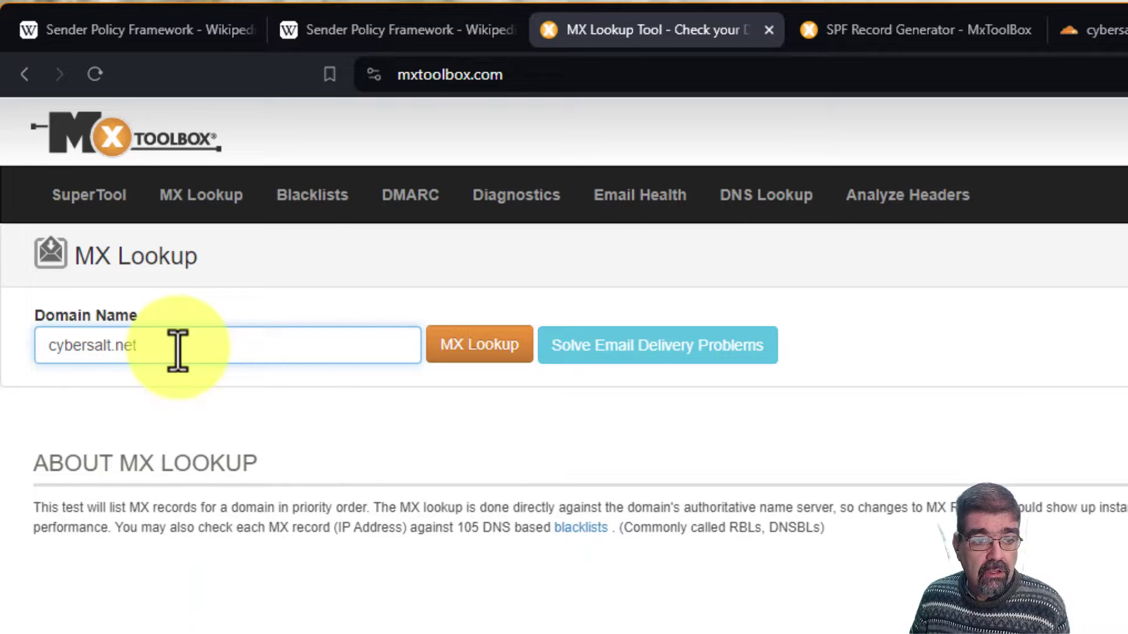
key(Return)
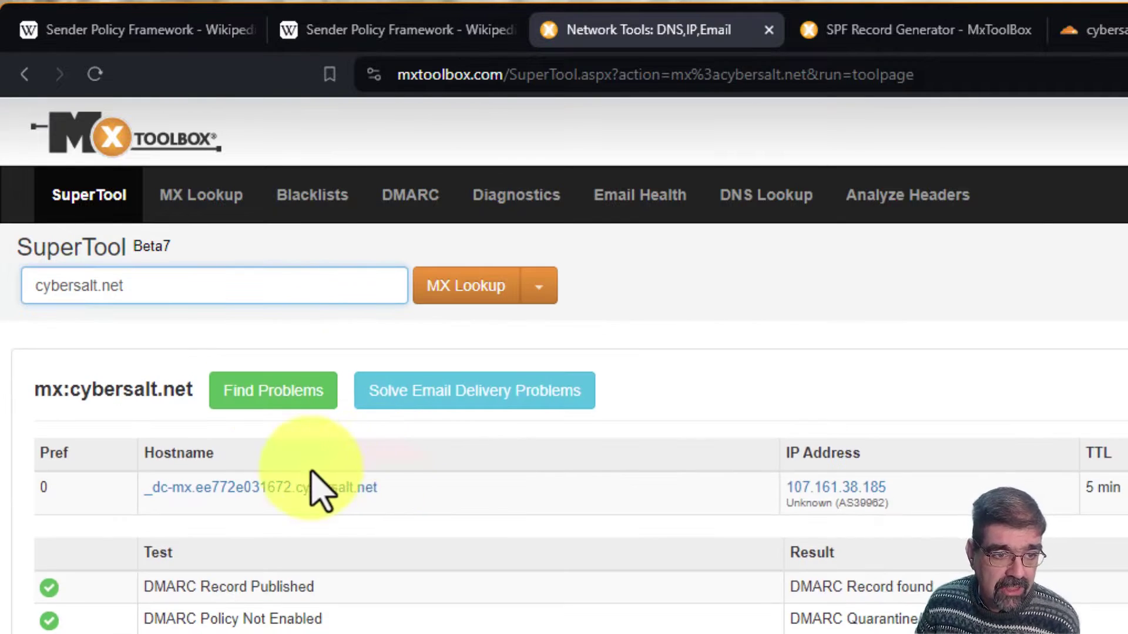
Step: Run an SPF Record Lookup for cybersalt.net, which shows no SPF record published
click(539, 286)
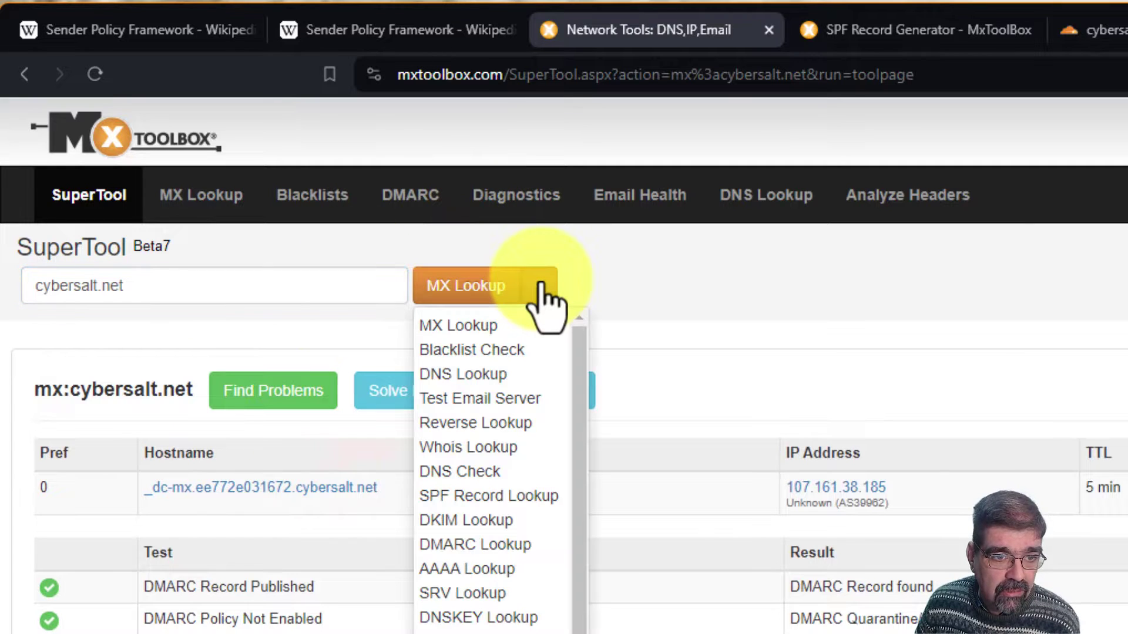
click(488, 497)
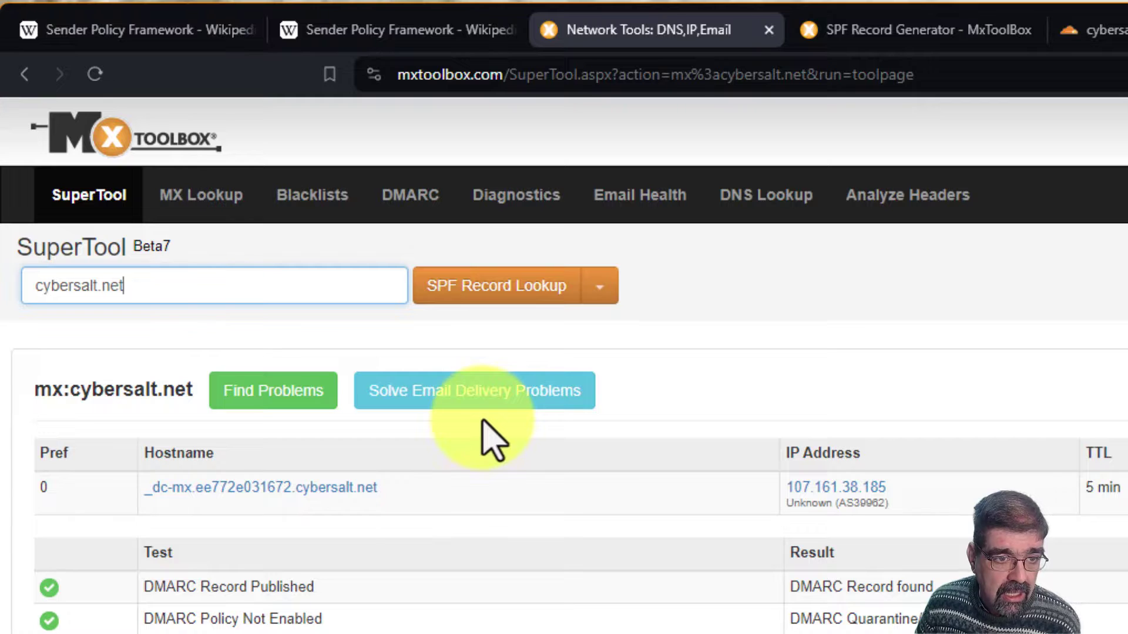
click(469, 294)
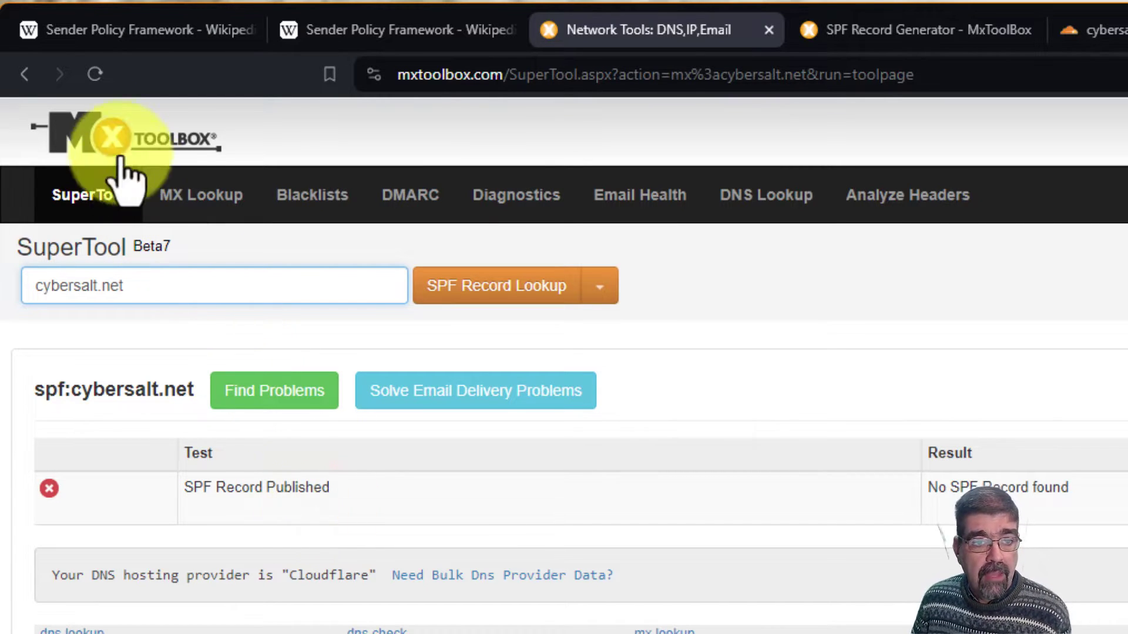
Step: Start the SPF Record Generator for cybersalt.net, which suggests the TXT value 'v=spf1 ~all'
click(868, 50)
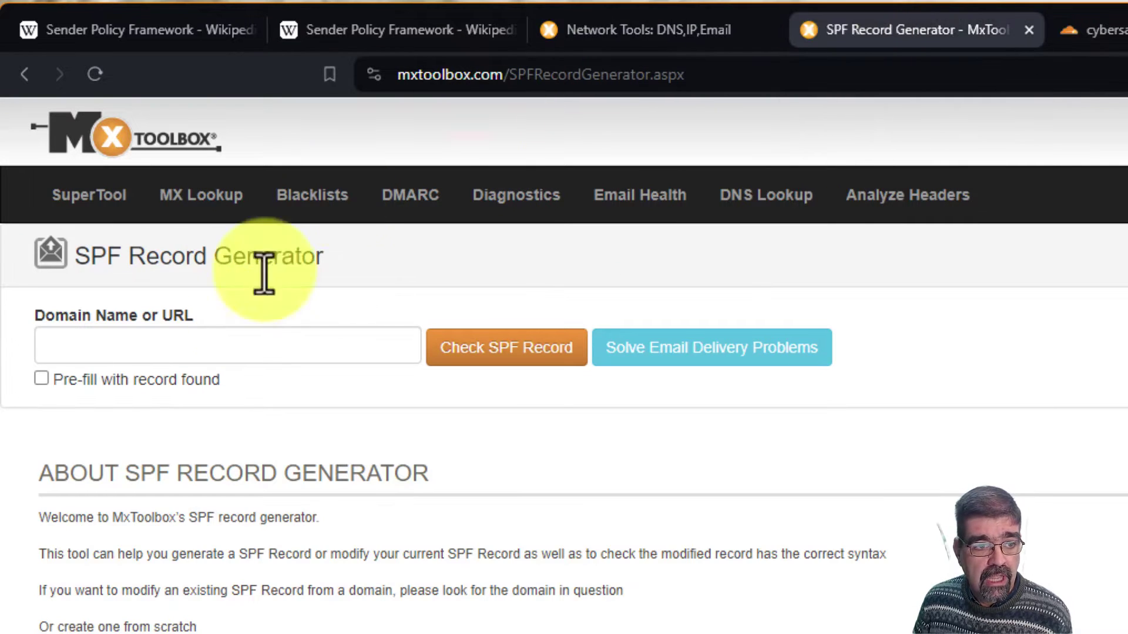
click(235, 344)
text(cybersalt)
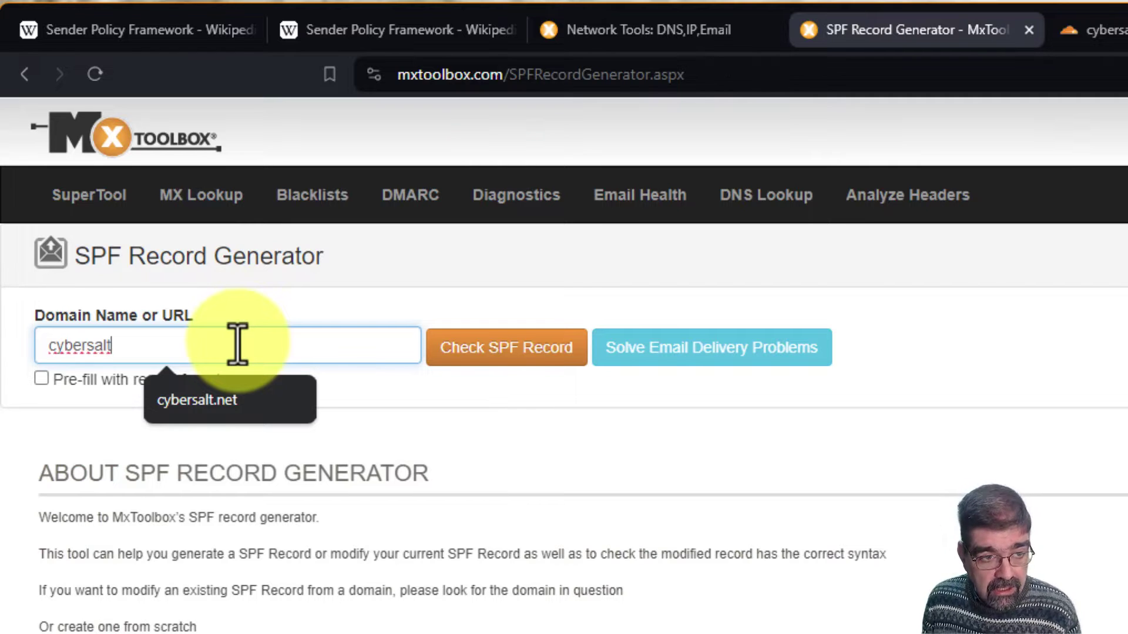
click(253, 392)
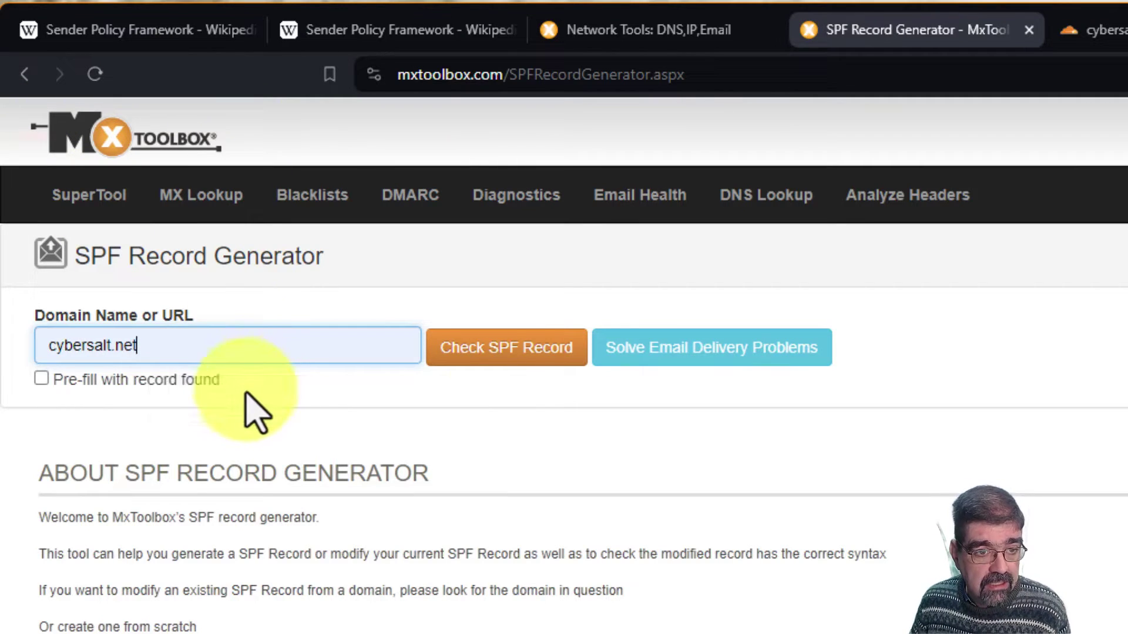
click(488, 365)
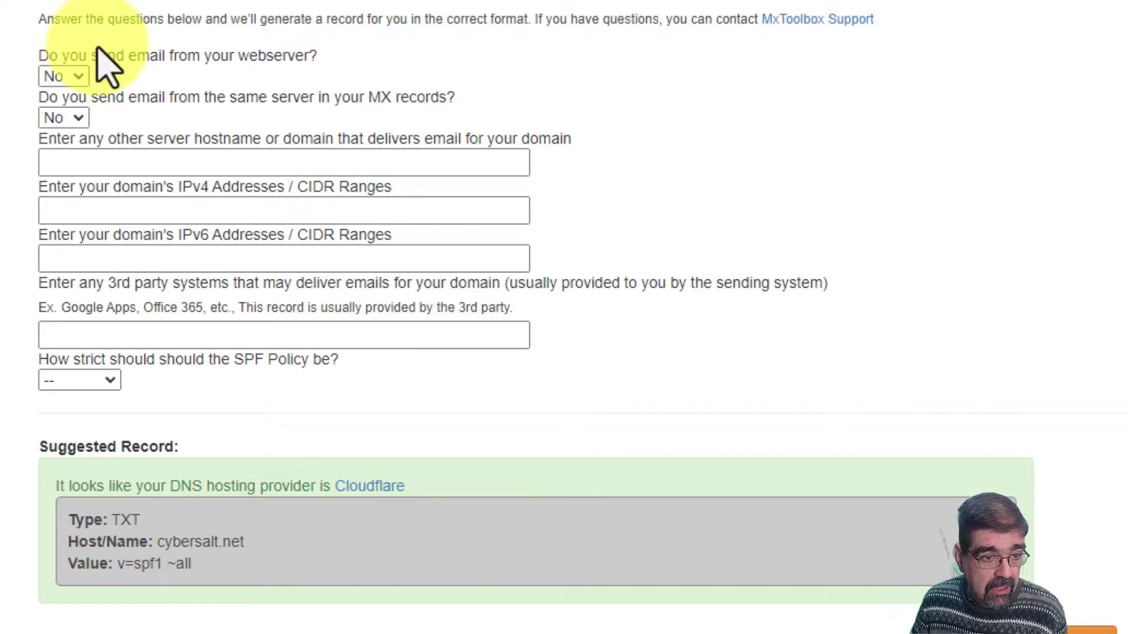
Step: Answer Yes to sending from the webserver and MX servers, giving 'v=spf1 a mx ~all'
click(65, 76)
click(73, 116)
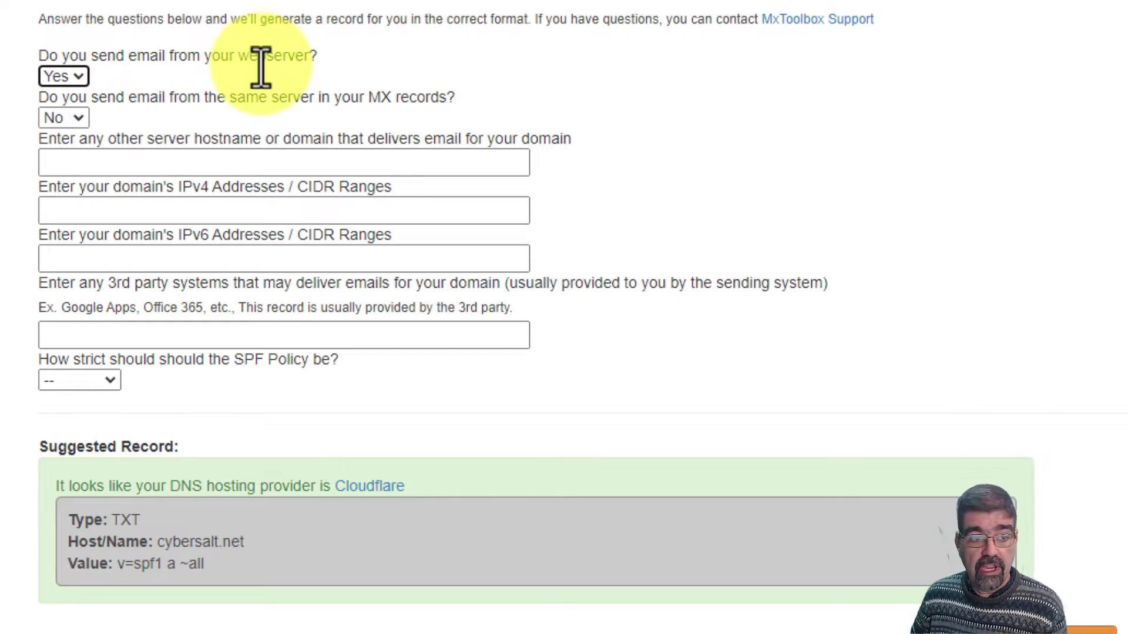
click(78, 119)
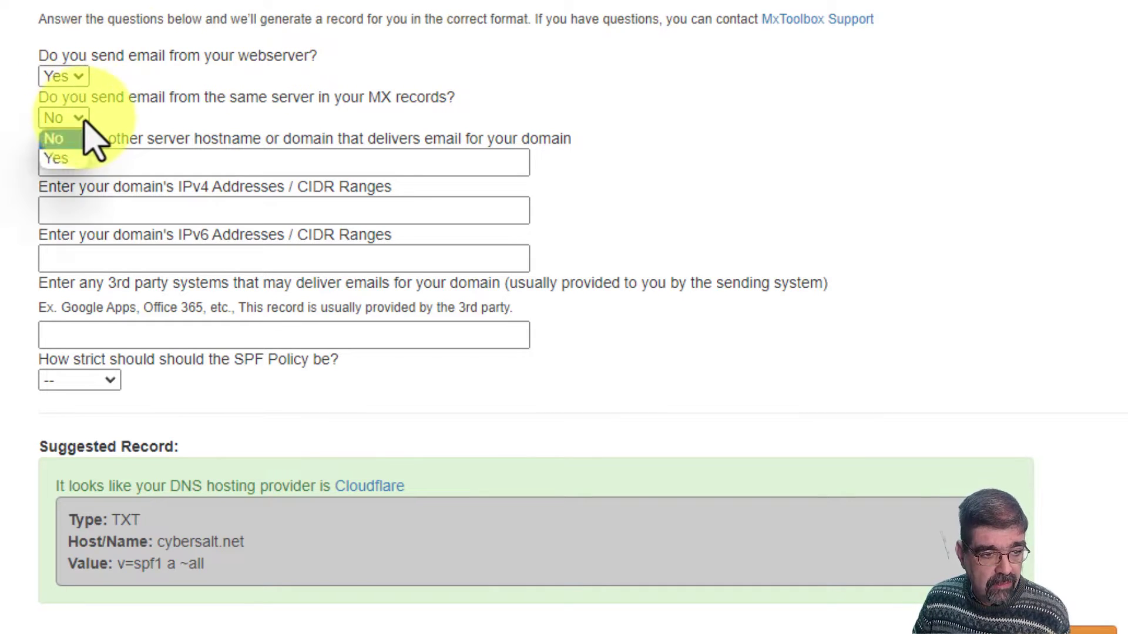
click(85, 174)
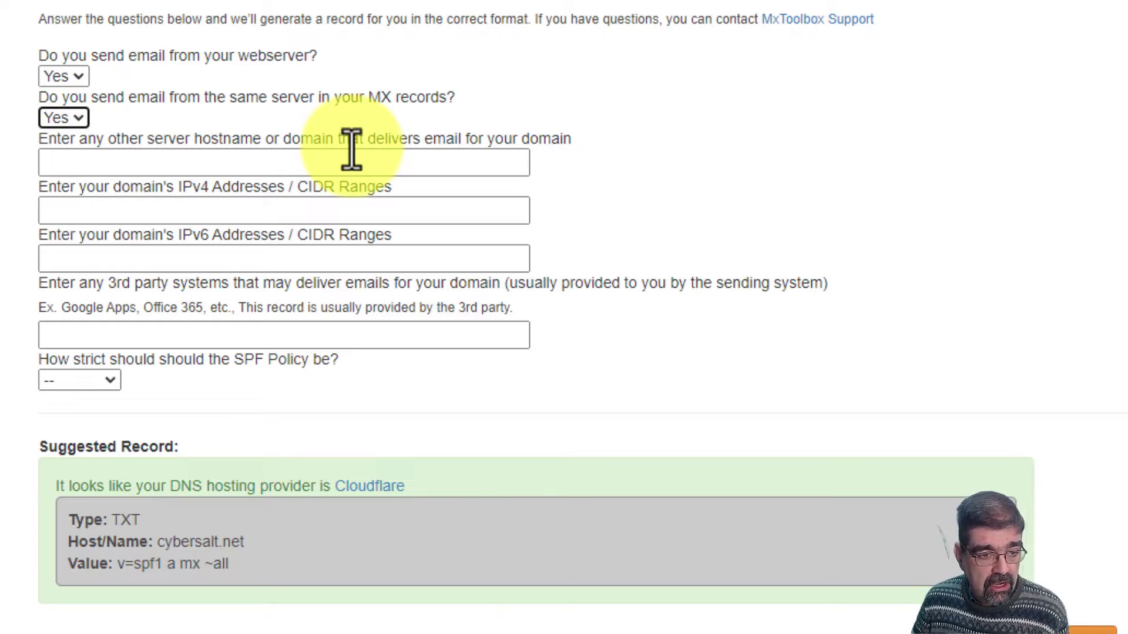
Step: Paste 107.161.38.18 into the IPv4 Addresses / CIDR Ranges field
click(1102, 53)
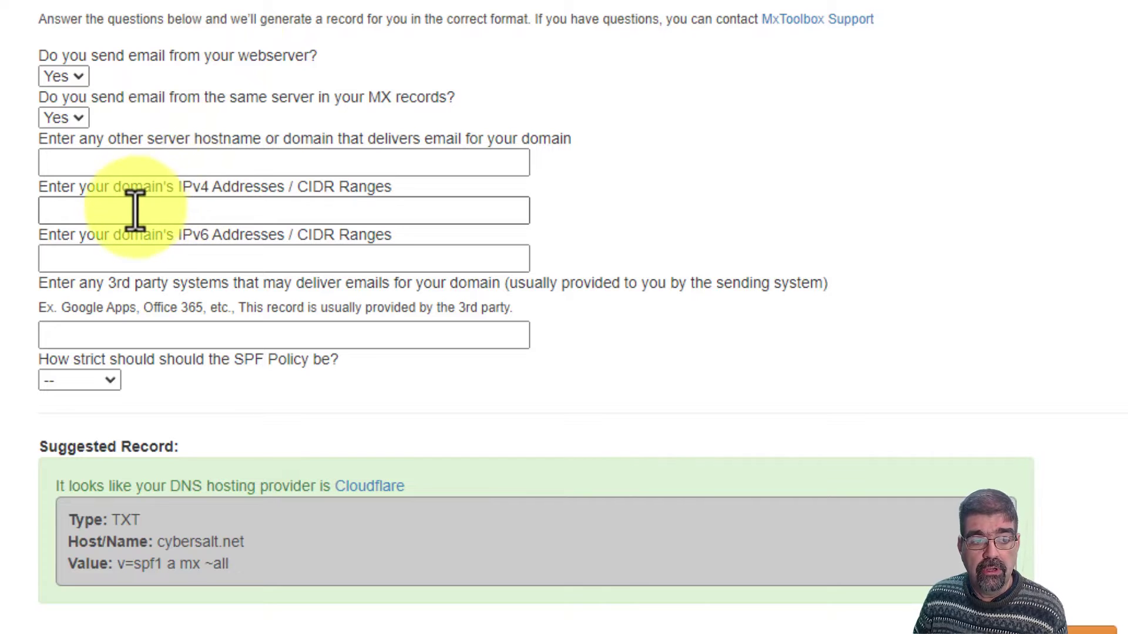
click(177, 209)
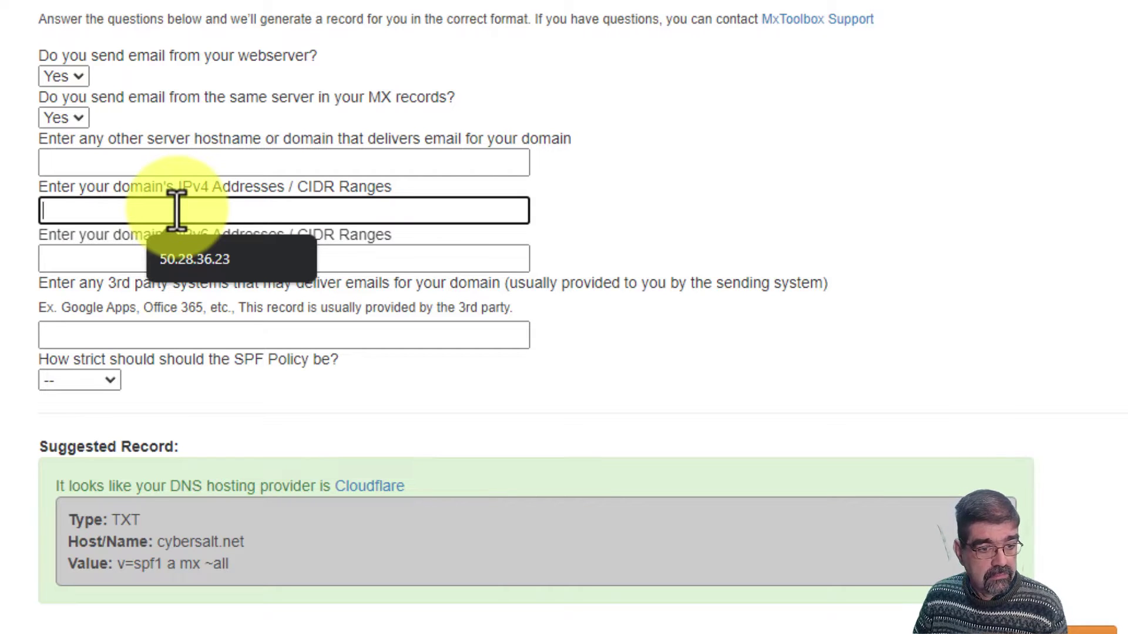
text(107.161.38.18)
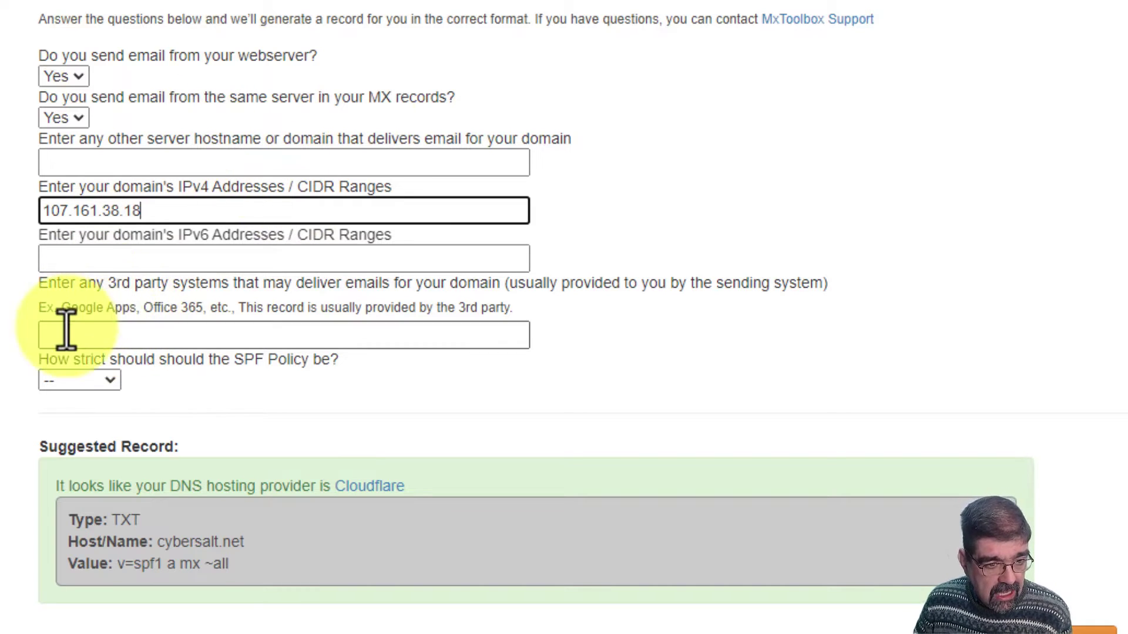
click(110, 380)
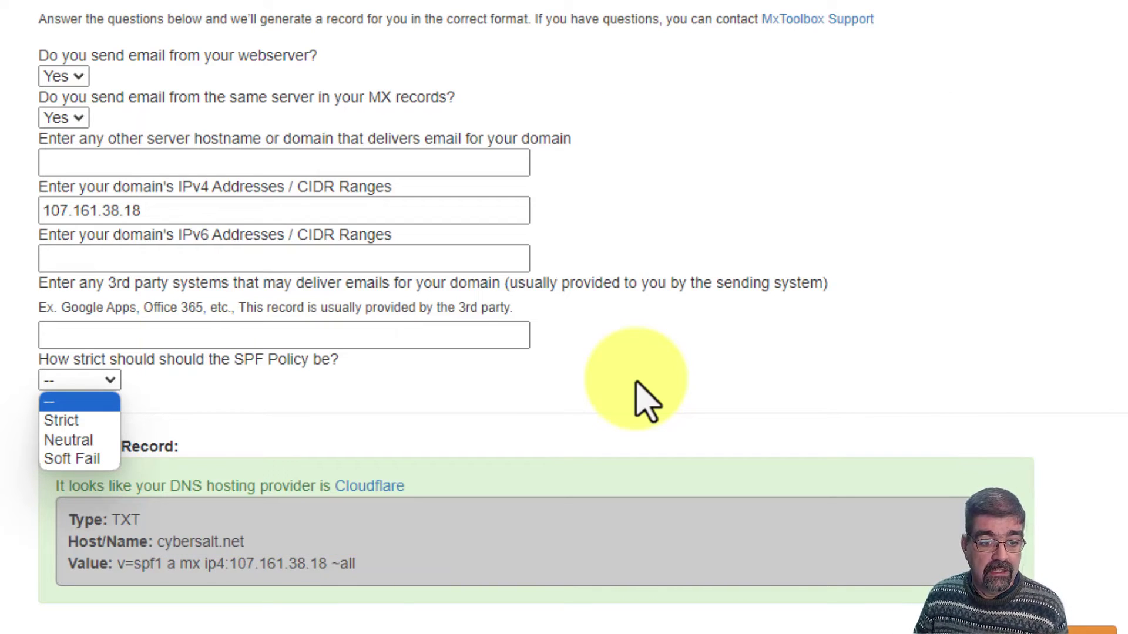
Step: Set the SPF policy to Strict and finalize the record 'v=spf1 ip4:107.161.38.18 -all'
click(894, 302)
click(107, 382)
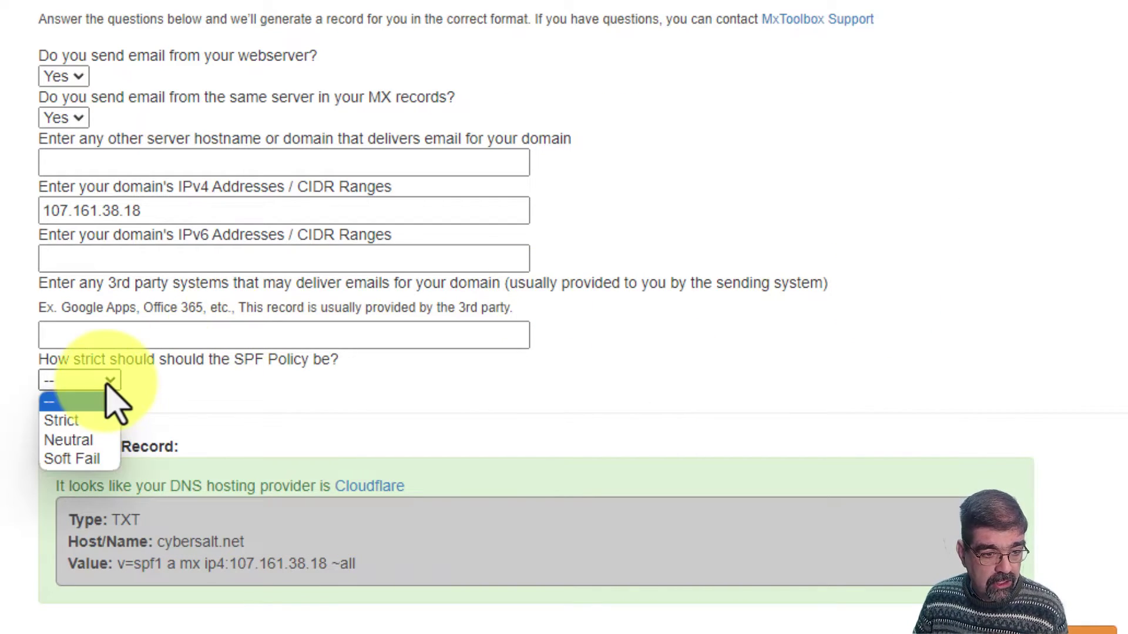
click(99, 420)
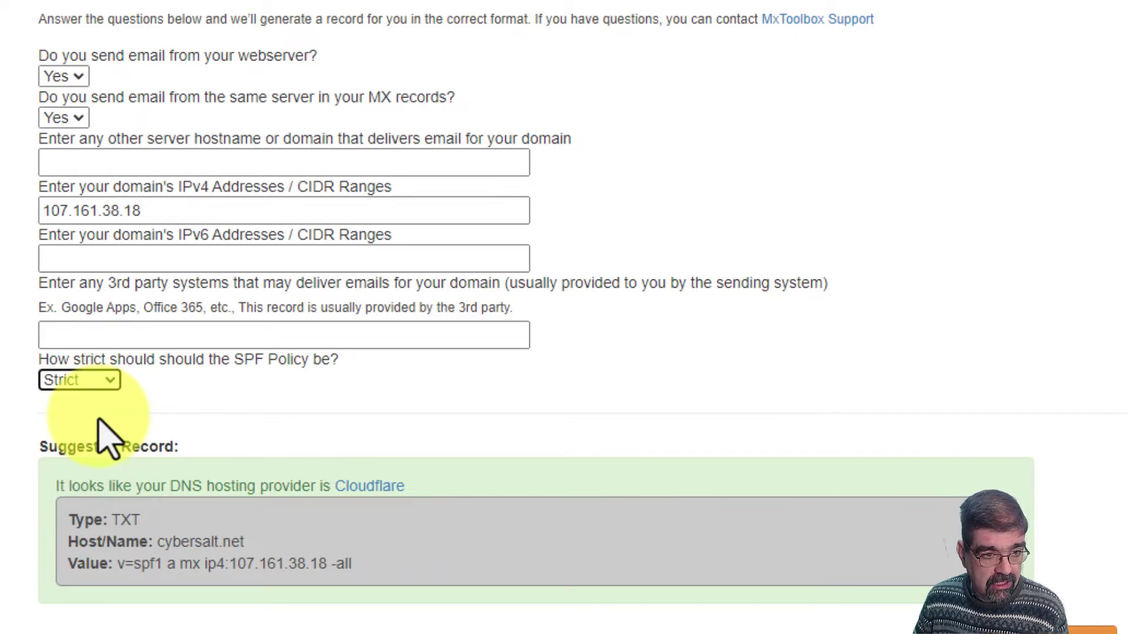
scroll(655, 252, down, 2)
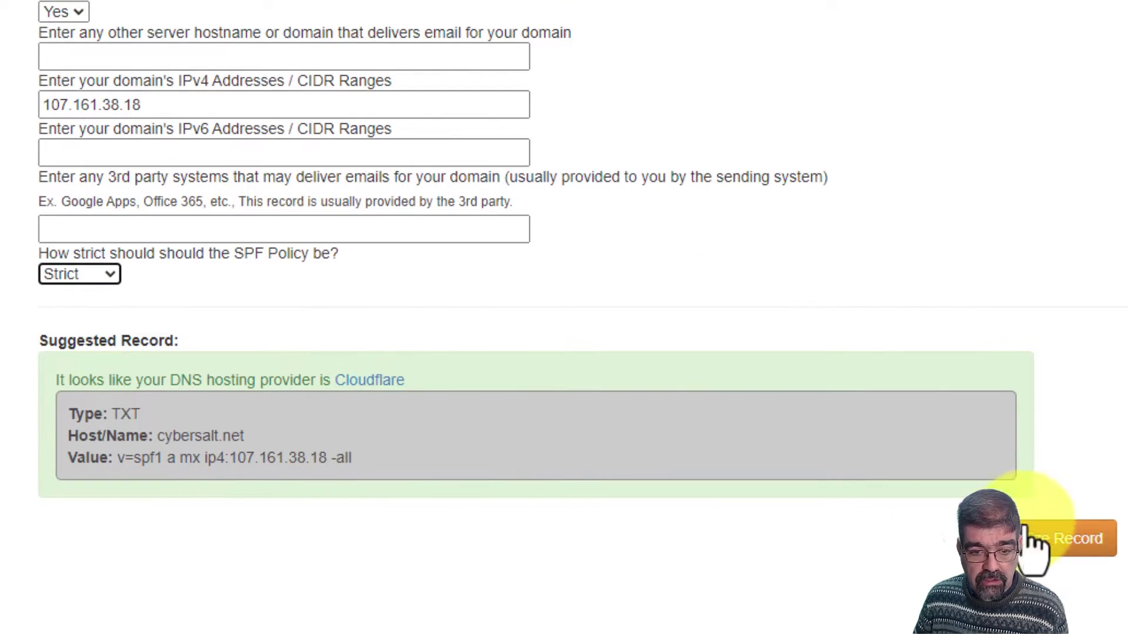
click(1071, 537)
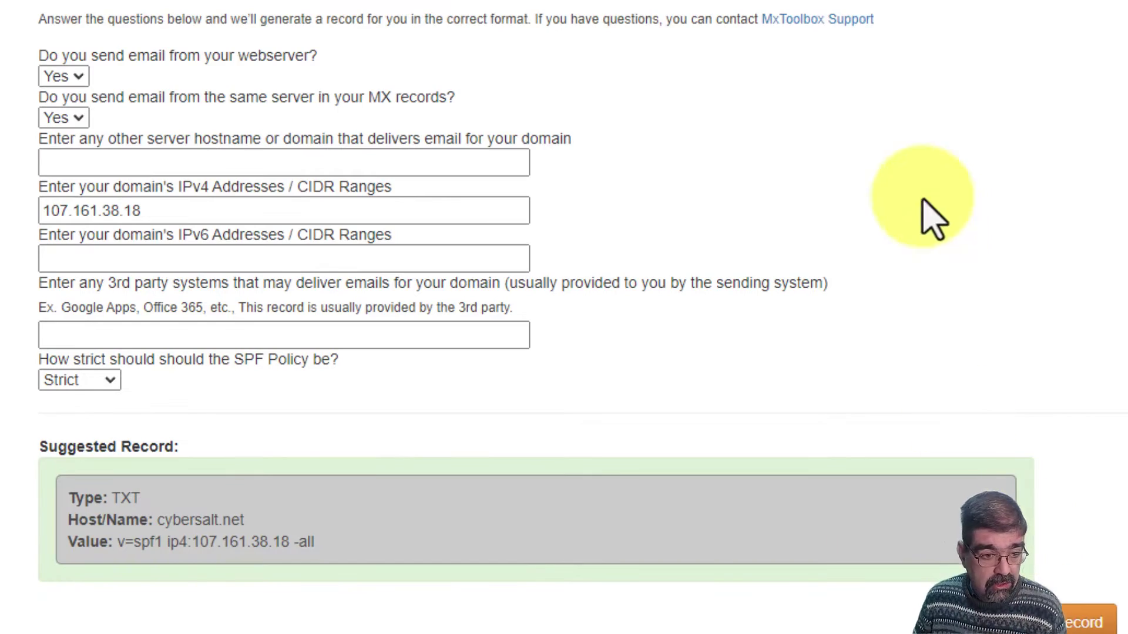
scroll(927, 214, down, 2)
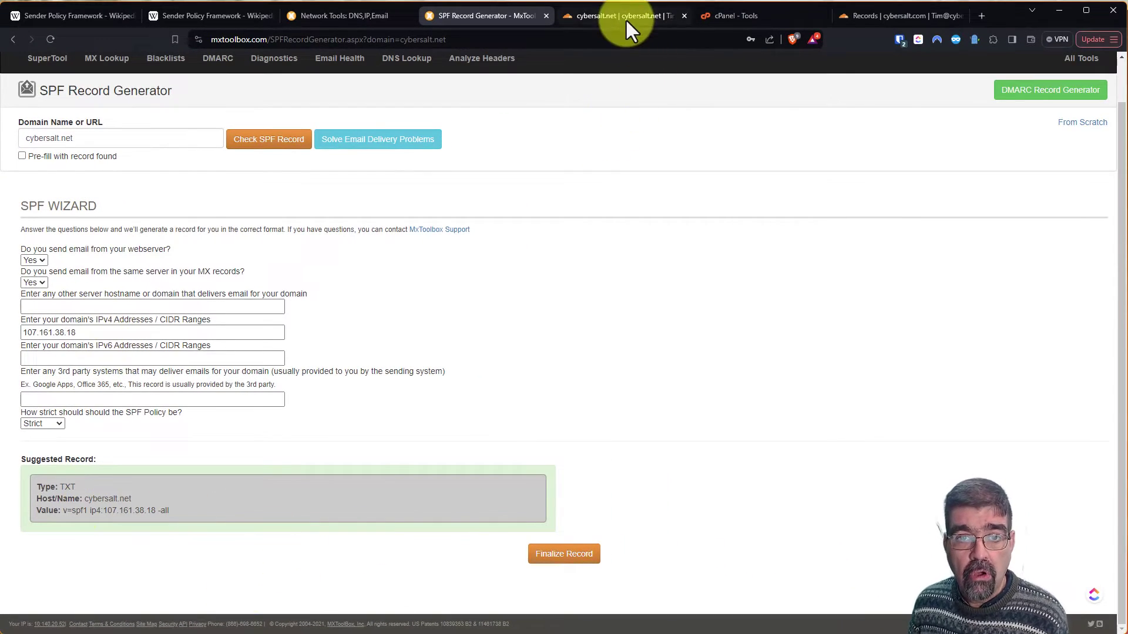
Step: Go to Cloudflare's DNS Records page for cybersalt.net
click(626, 21)
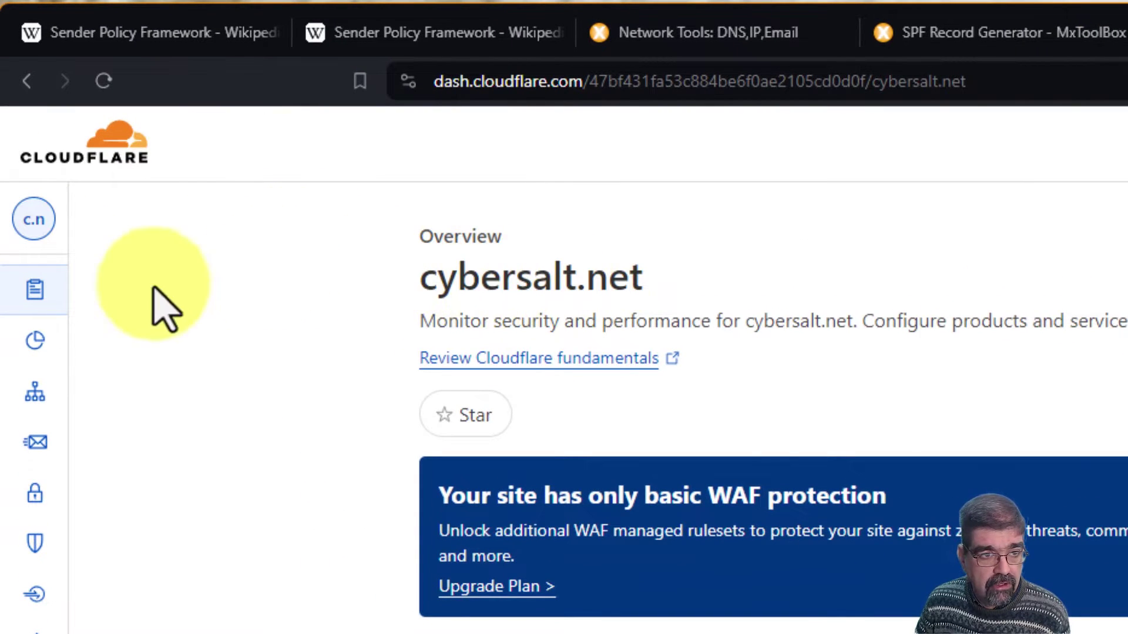
mouse_move(38, 294)
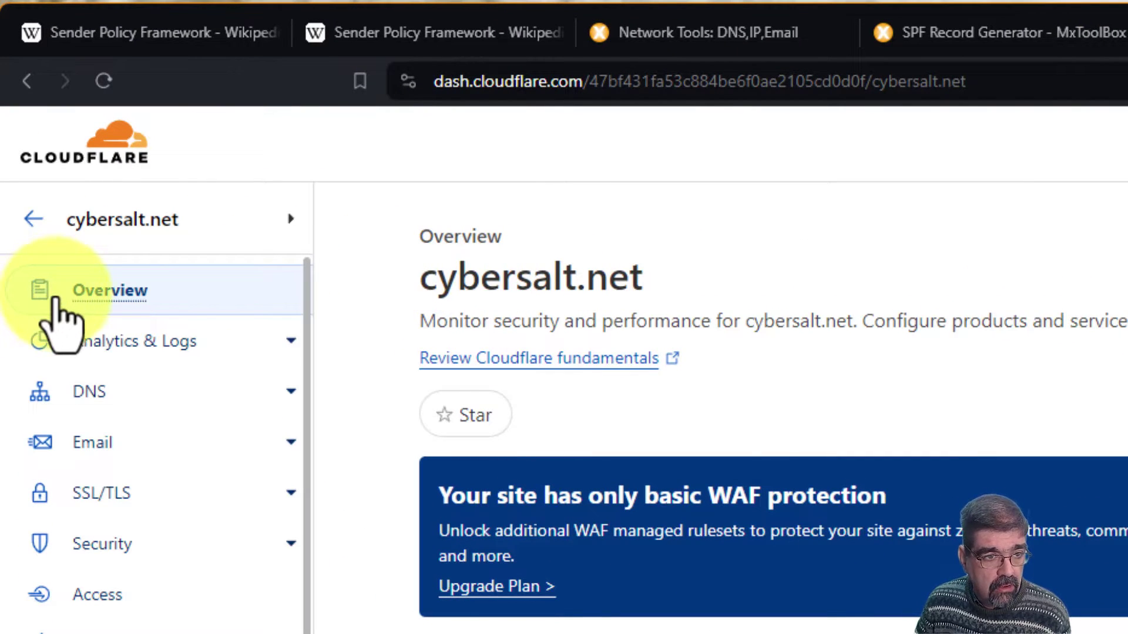
click(111, 397)
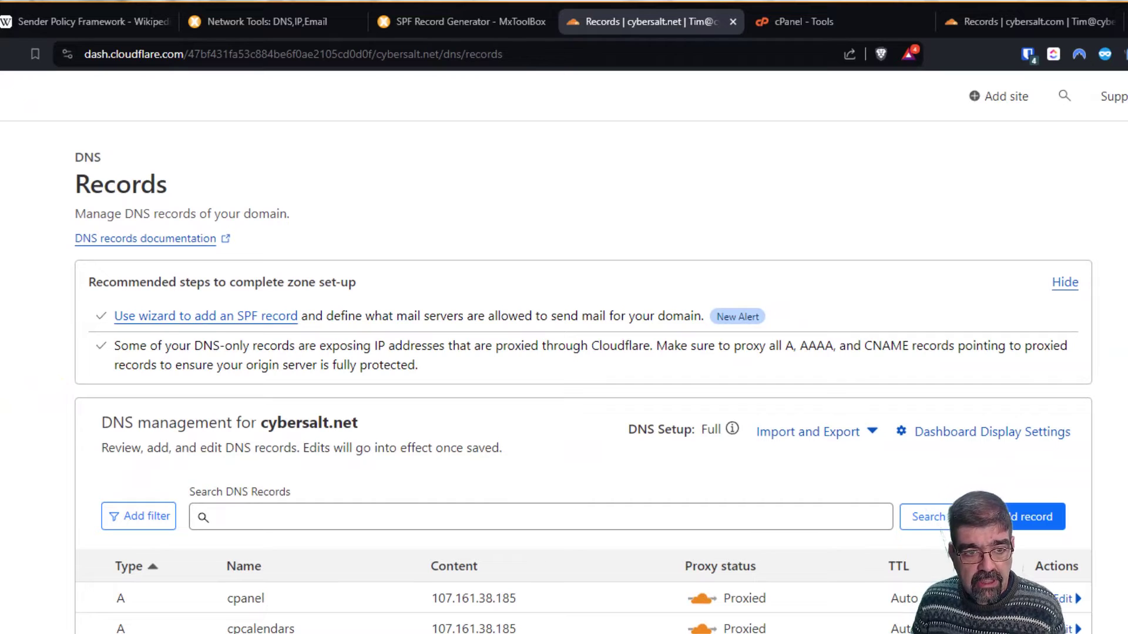
click(181, 322)
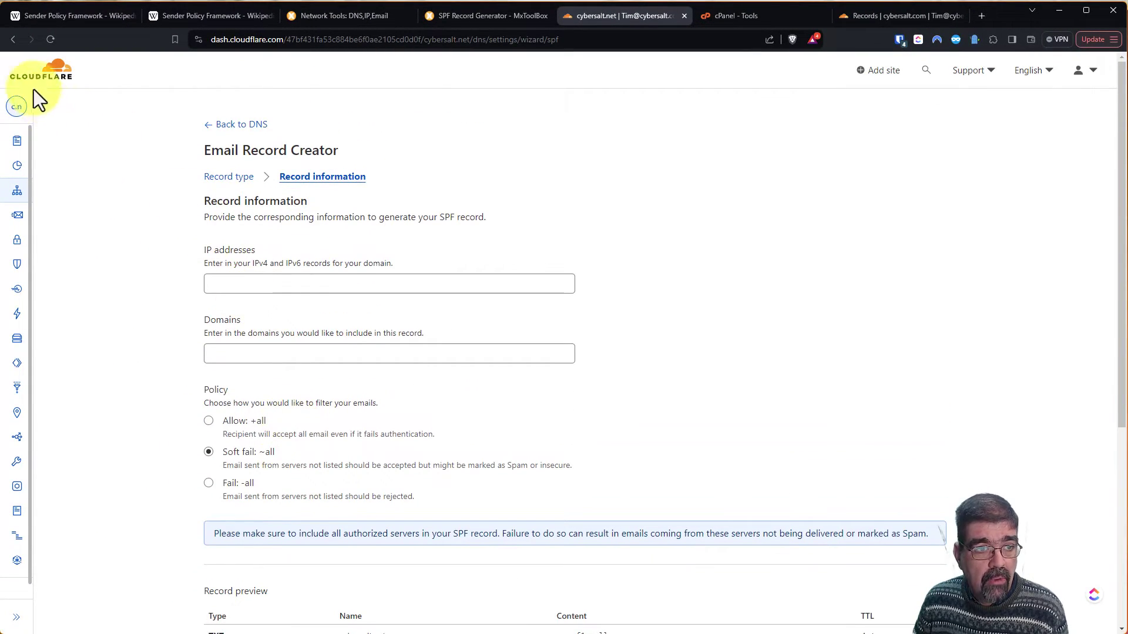
mouse_move(11, 189)
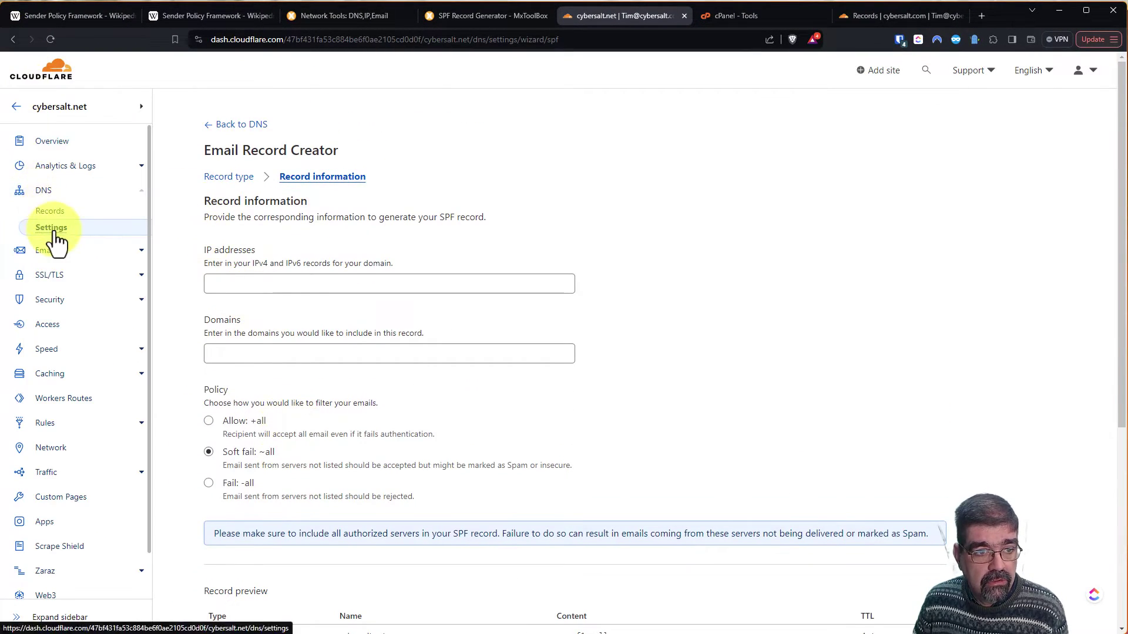
click(50, 213)
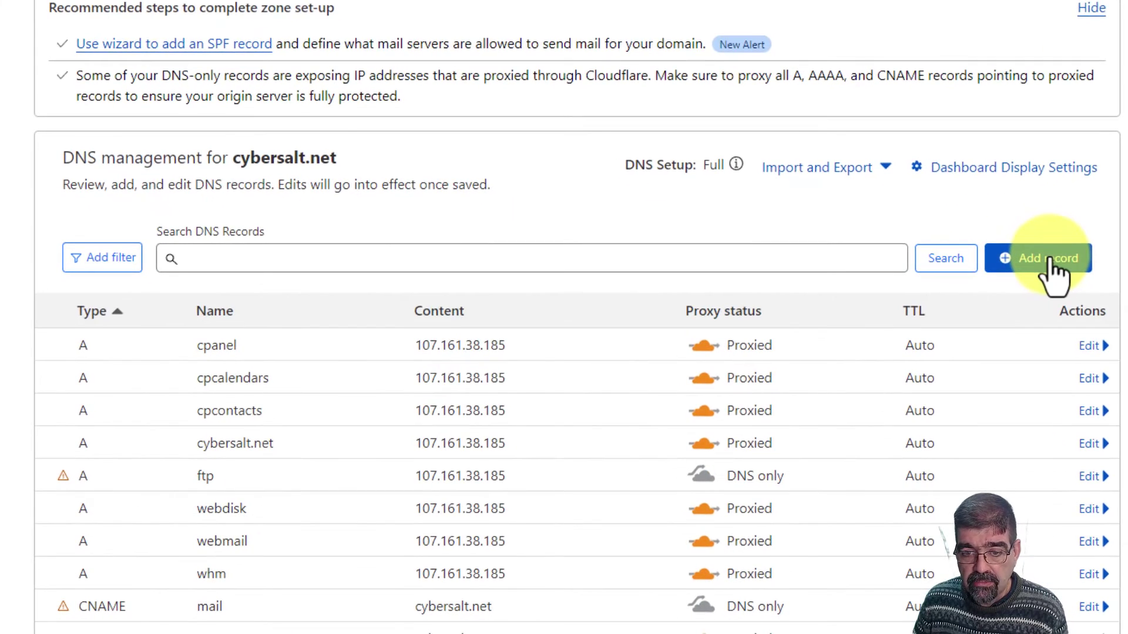
Step: Add a new Cloudflare DNS record of type TXT named cybersalt.net
click(1050, 261)
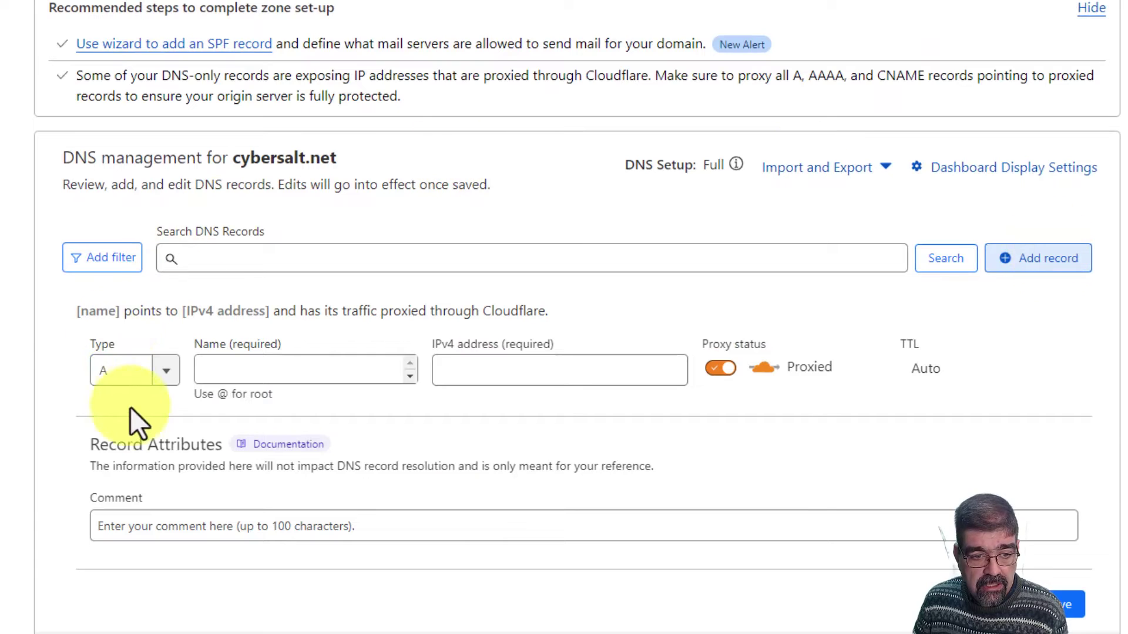
click(165, 397)
scroll(136, 467, down, 5)
scroll(139, 470, down, 2)
click(131, 534)
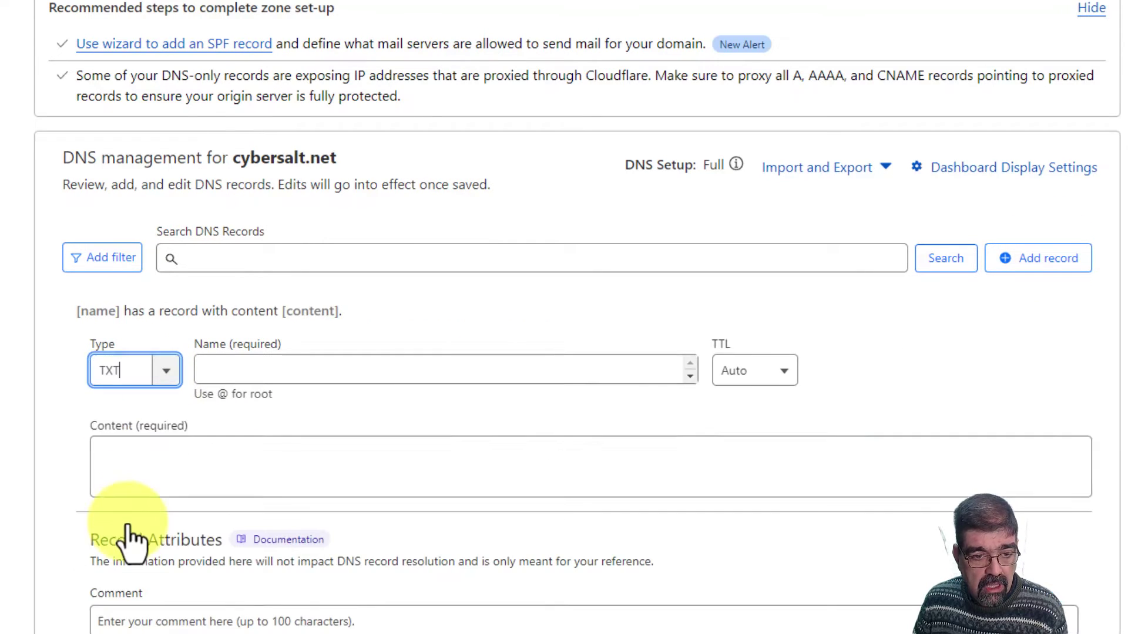
click(453, 16)
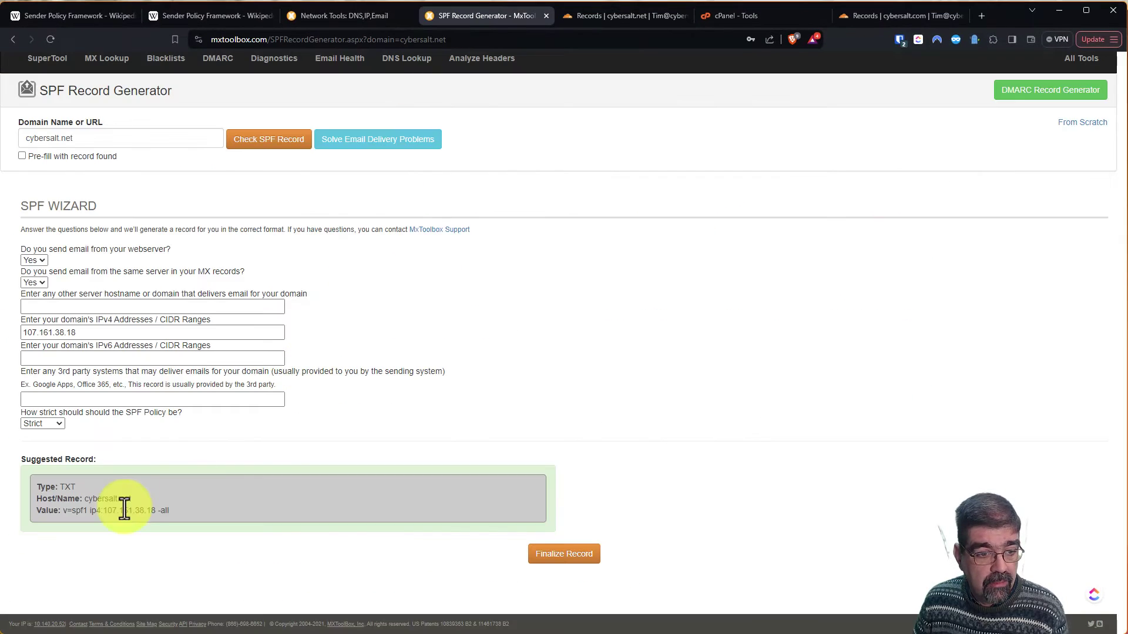
click(593, 16)
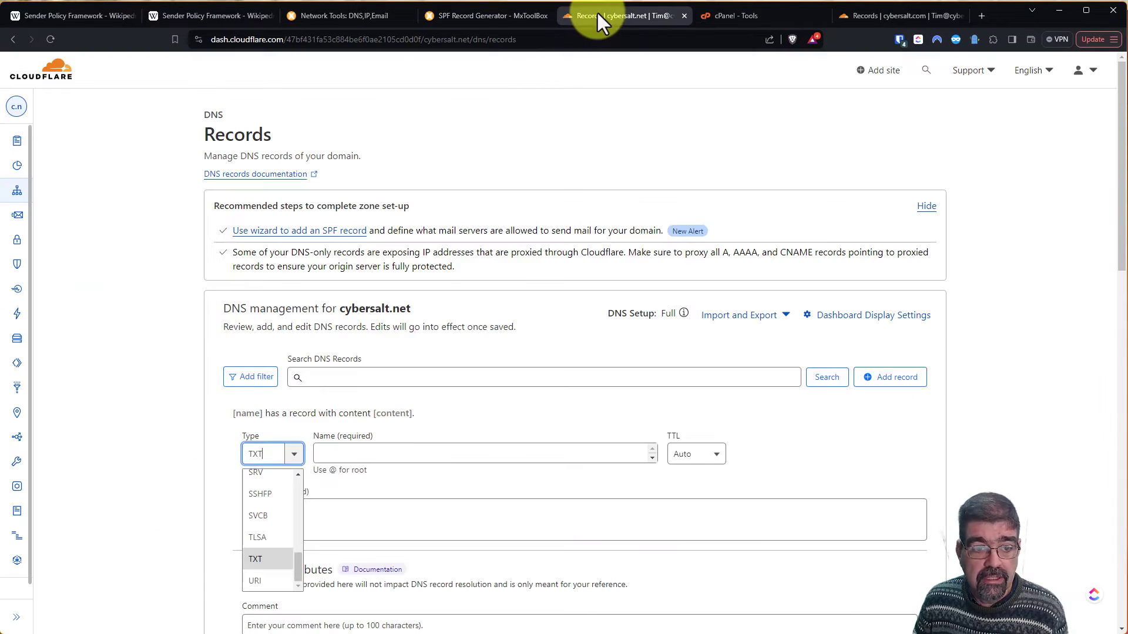
click(399, 443)
click(406, 446)
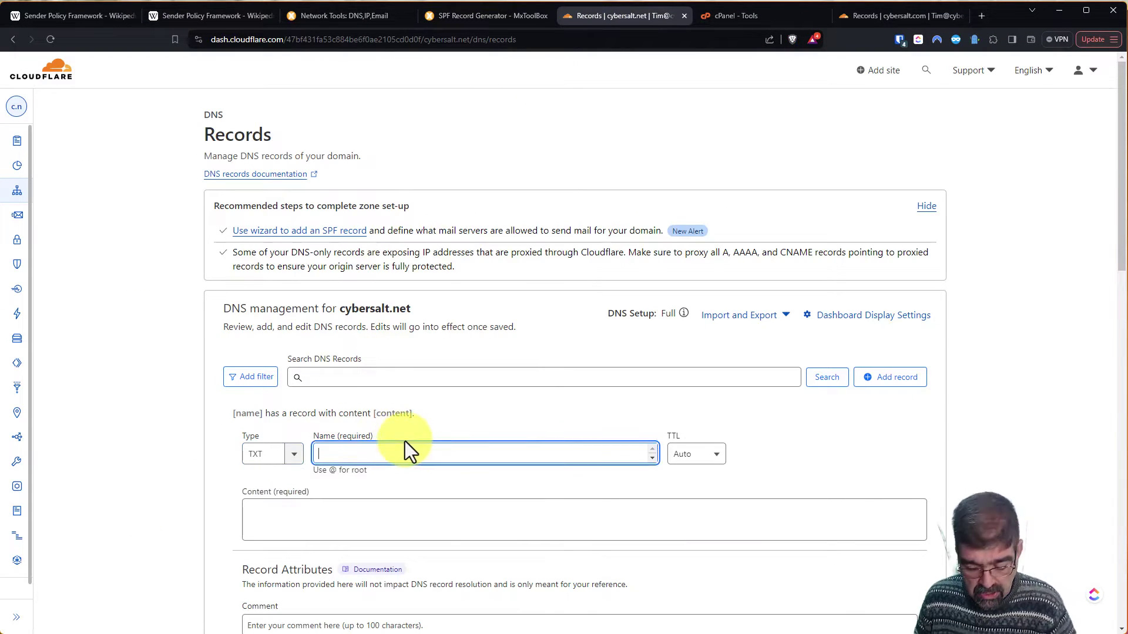
text(cybersalt.net)
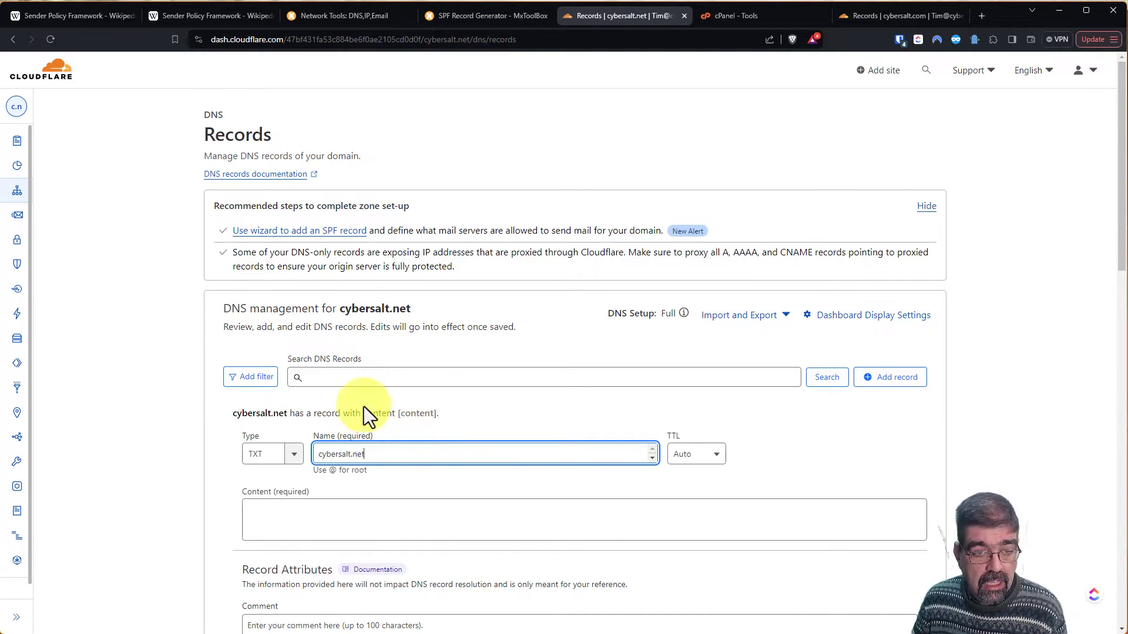
Step: Copy 'v=spf1 ip4:107.161.38.18 -all' from MxToolbox into the TXT record's Content and save it
click(473, 19)
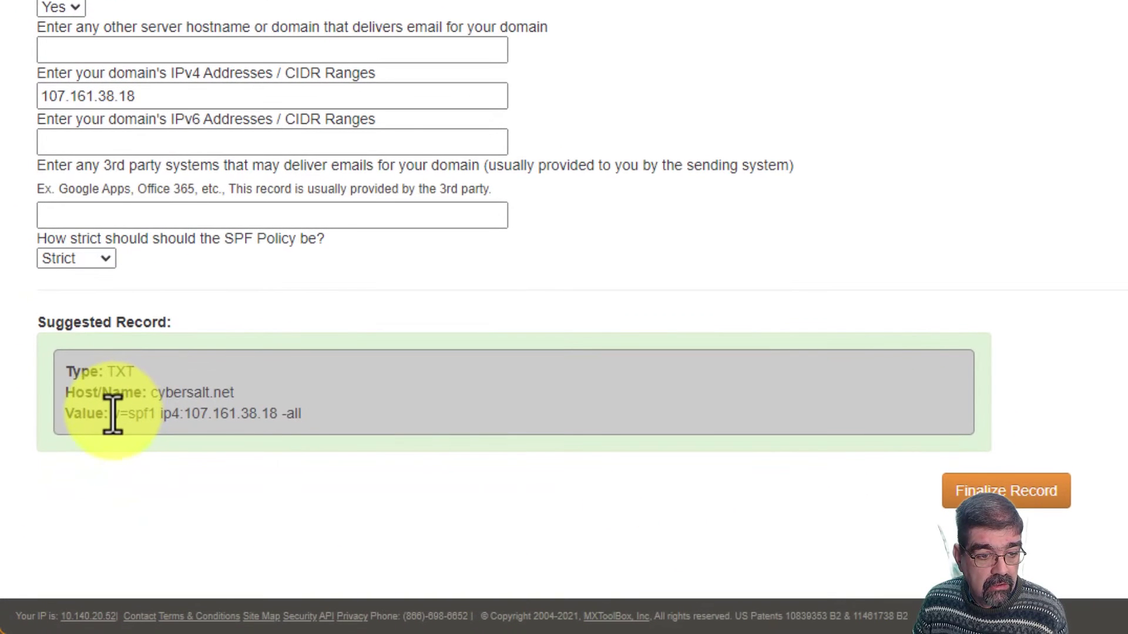
drag(113, 414, 306, 434)
key(ctrl+c)
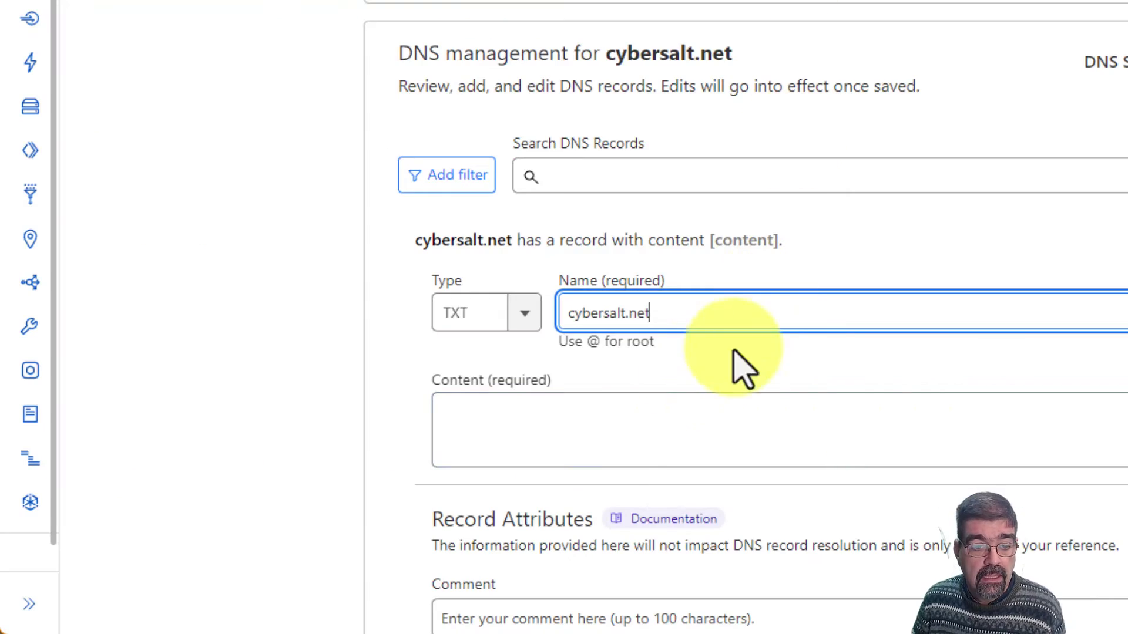
click(614, 437)
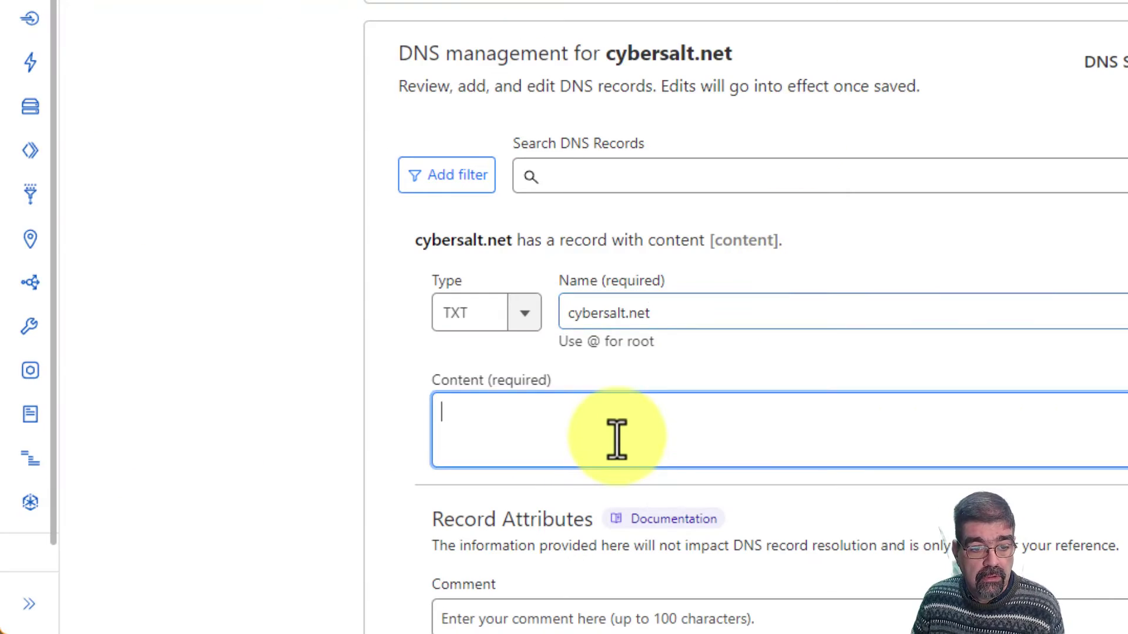
key(ctrl+v)
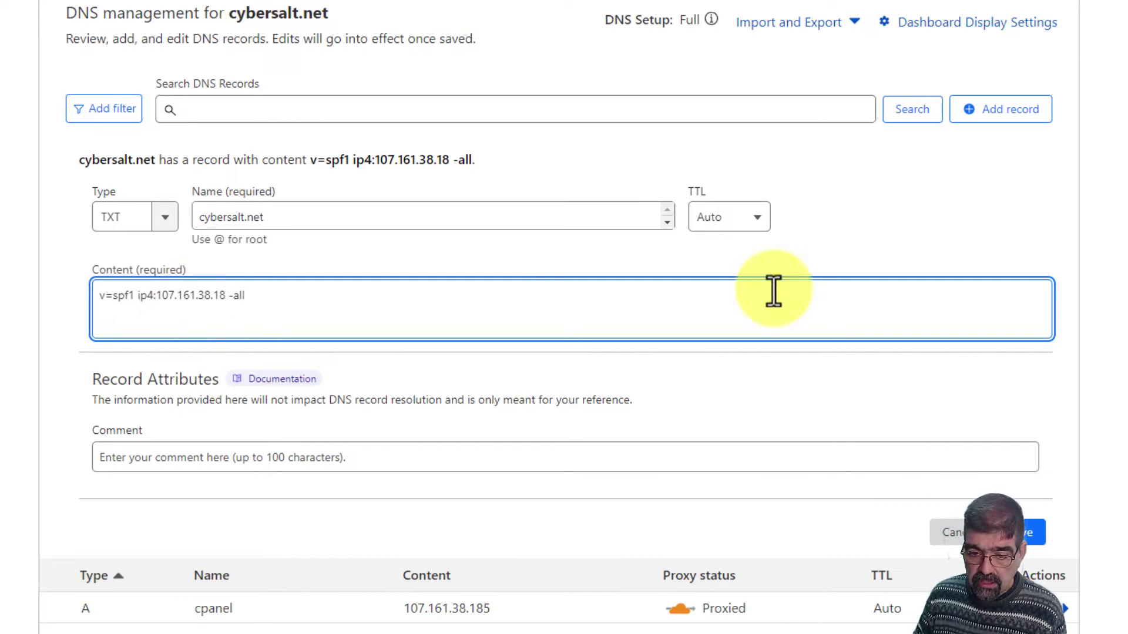
click(1026, 540)
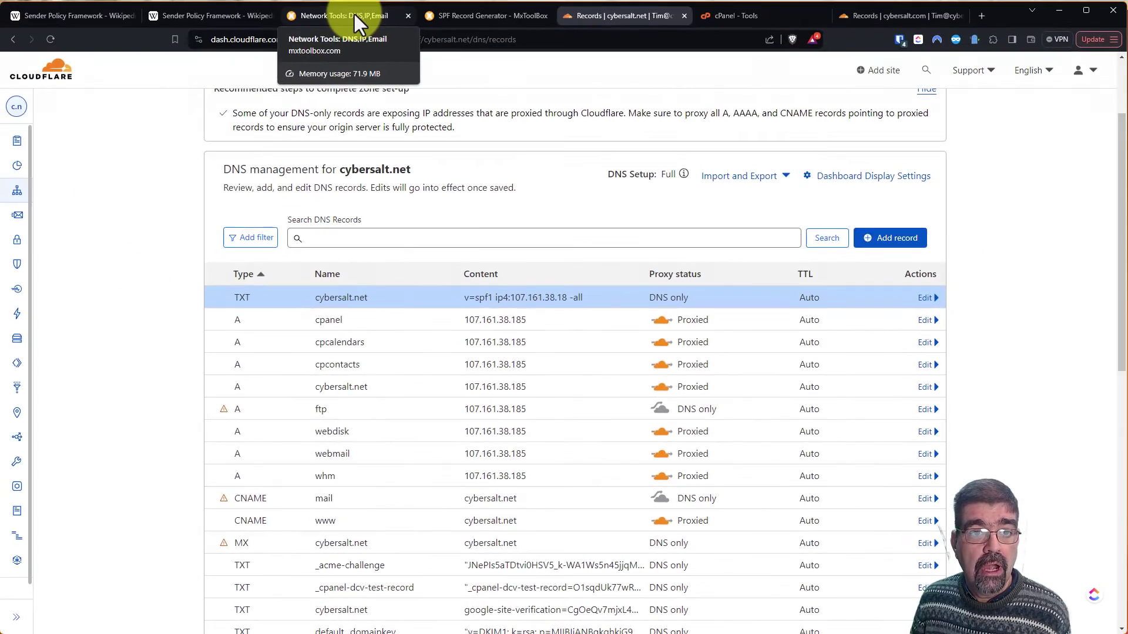
Step: Rerun the SPF Record Lookup for cybersalt.net, confirming 'v=spf1 ip4:107.161.38.18 -all' passes every test
click(354, 14)
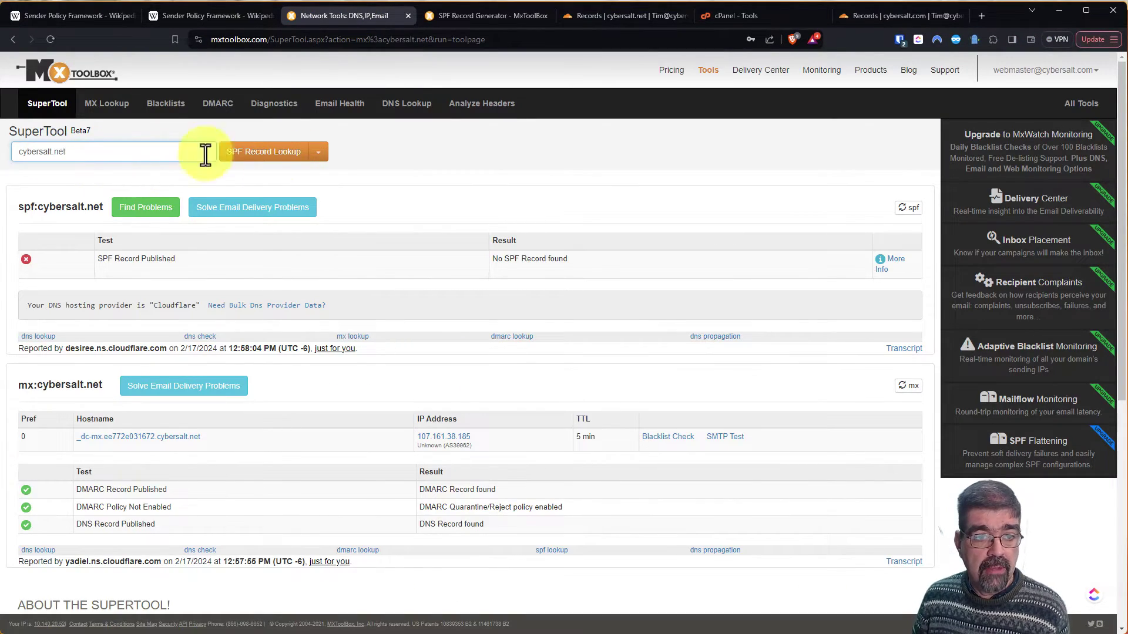
click(259, 155)
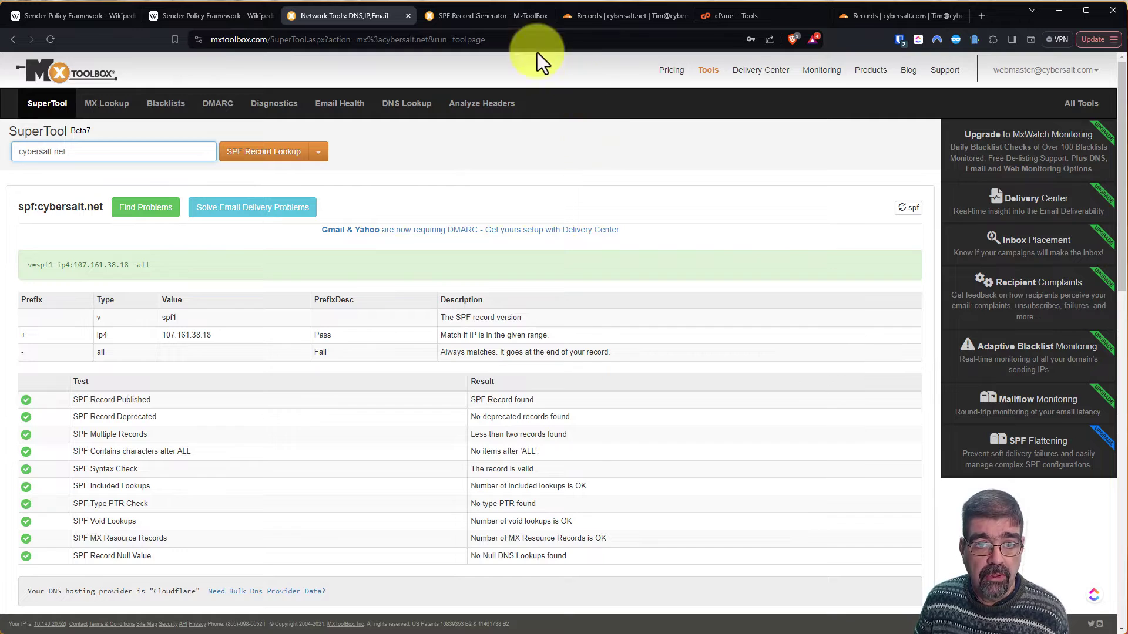
Step: Load the SPF Record Generator for democorner.com, replacing the previous domain
click(468, 17)
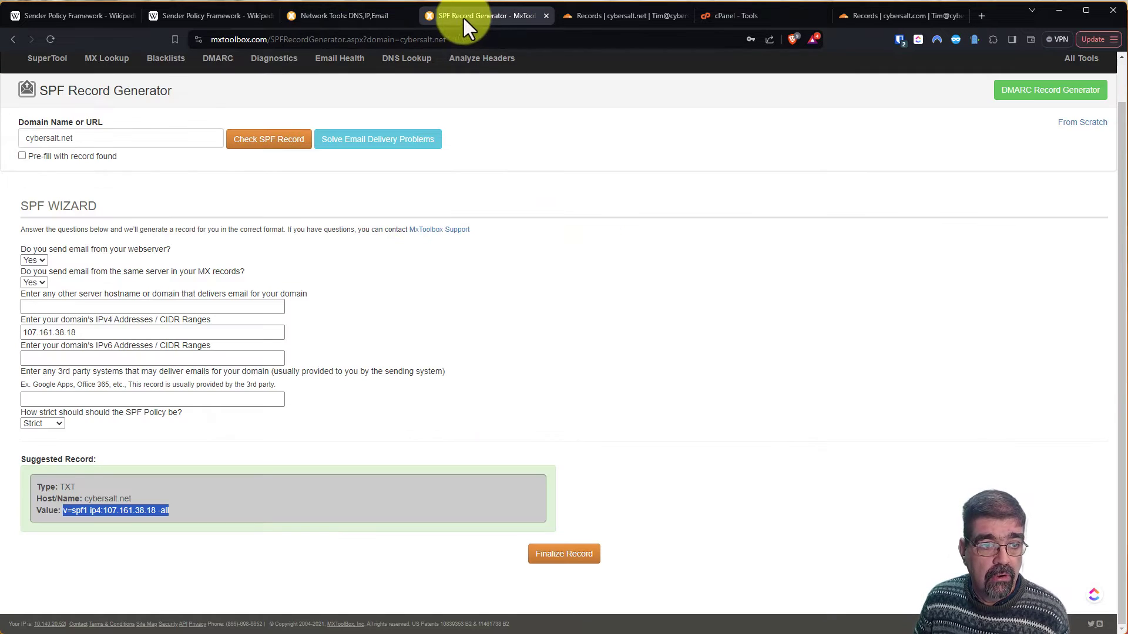
triple_click(115, 137)
text(dmocorner)
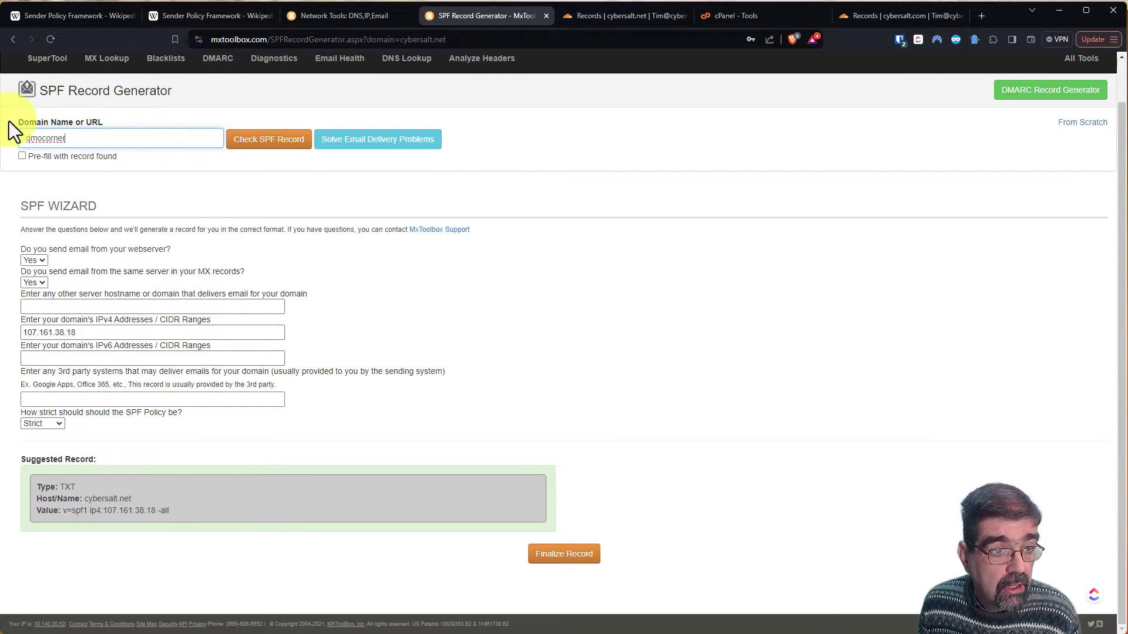
key(Left)
key(Left)
text(e)
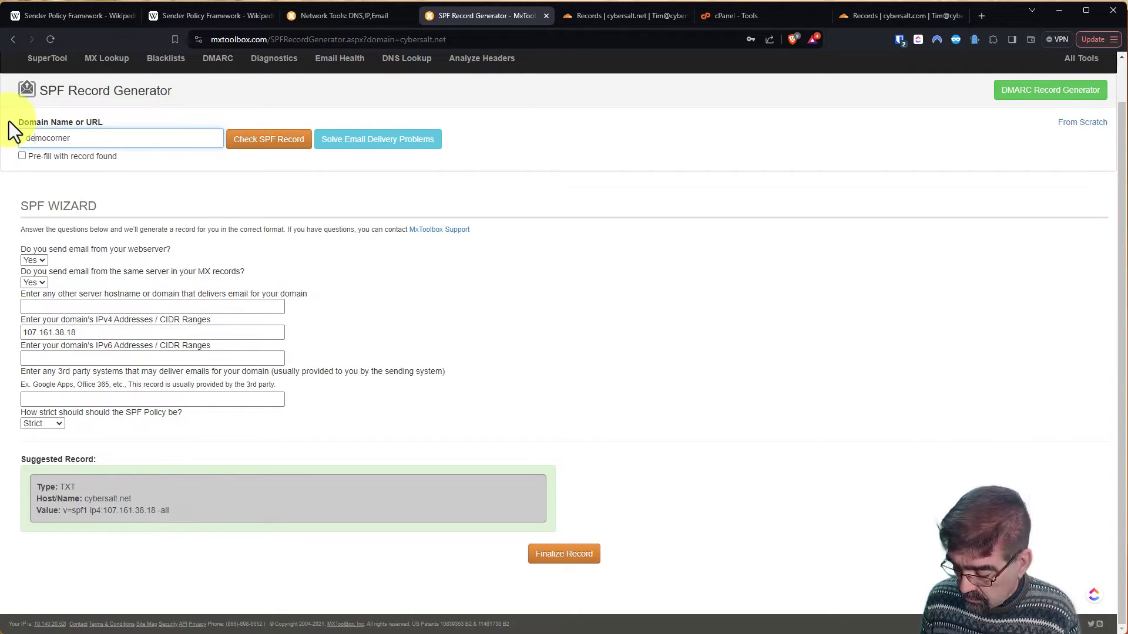
key(End)
text(.com)
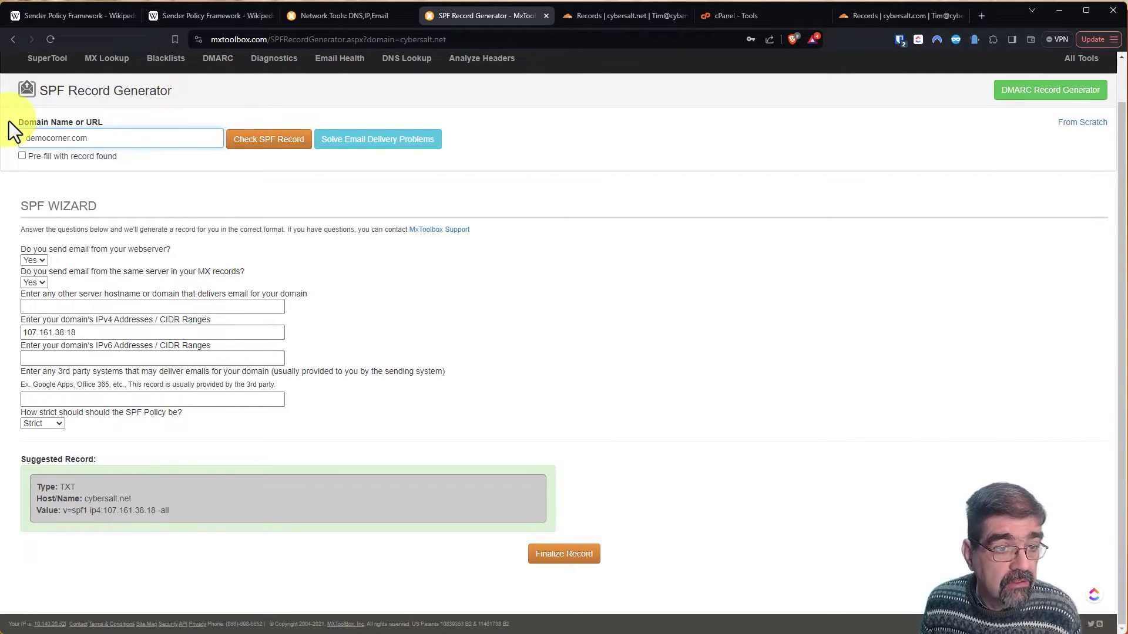
click(286, 144)
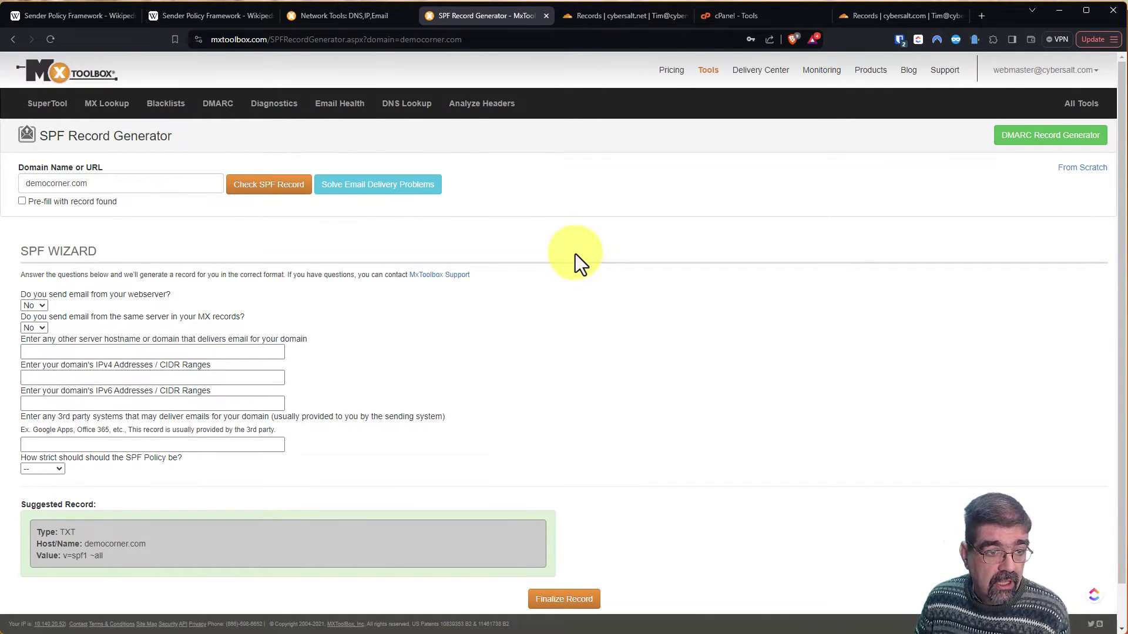
Step: Authorise webserver and MX senders ('v=spf1 a mx ~all'), then select cPanel's shared IP 50.28.36.23
click(40, 304)
click(45, 323)
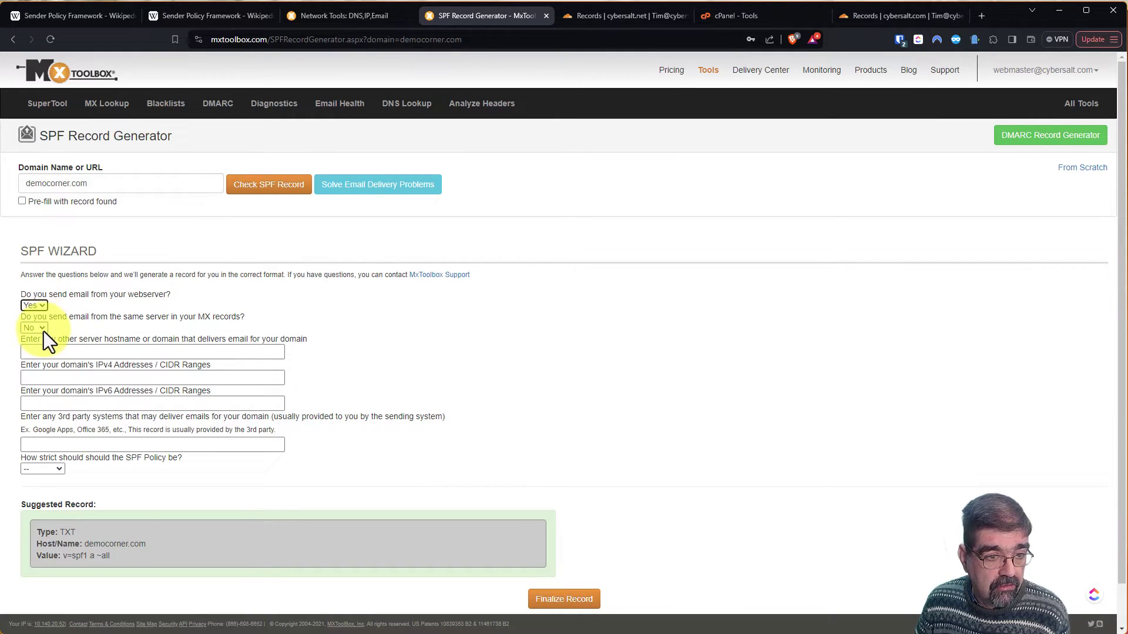
click(42, 329)
click(39, 345)
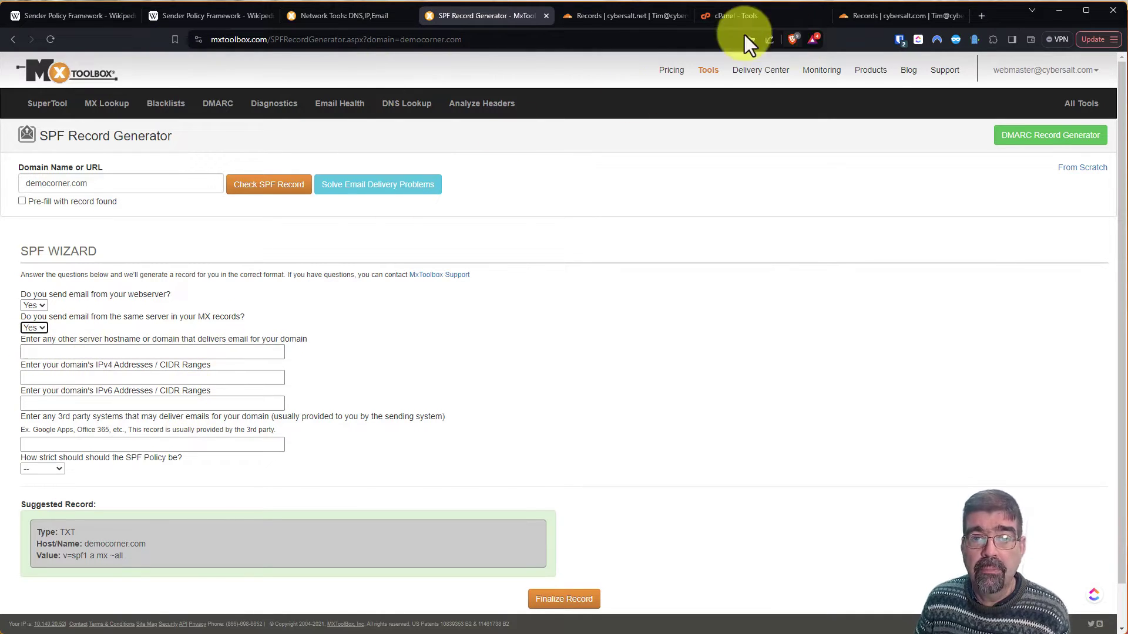
click(735, 16)
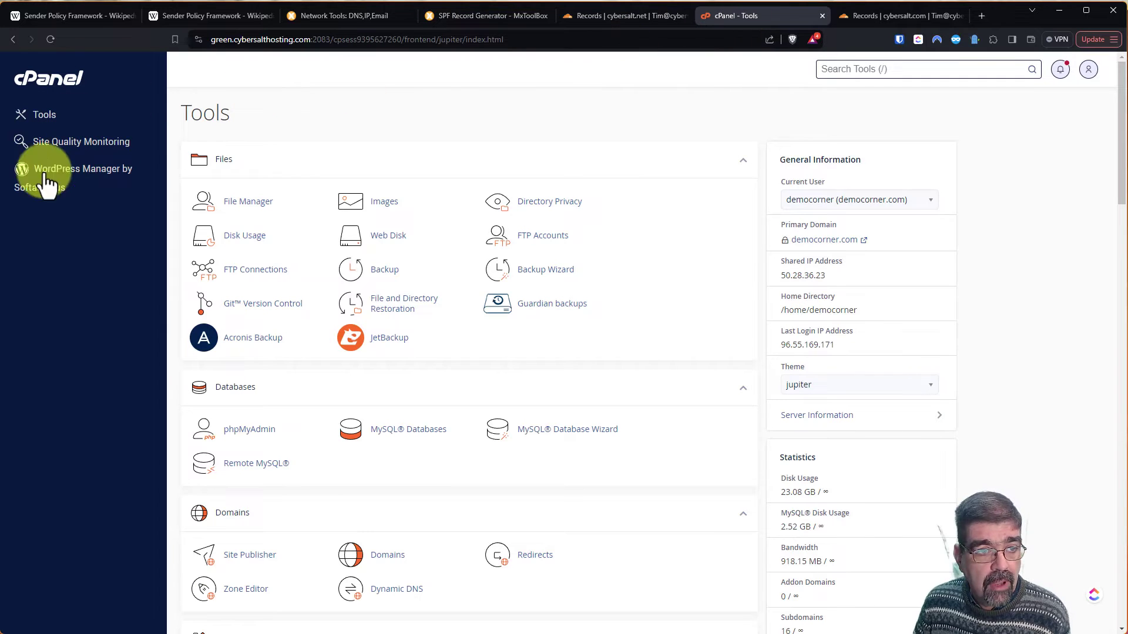
drag(838, 277, 779, 277)
key(ctrl+c)
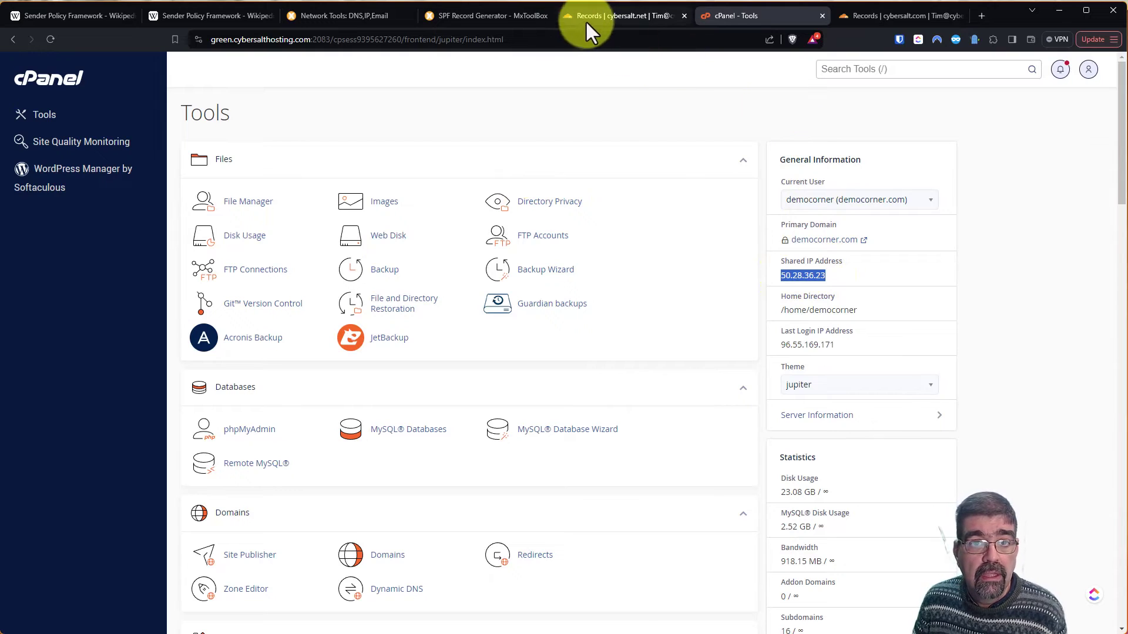
Step: Enter 50.28.36.23 as the IPv4 address in the SPF generator, moving the misplaced paste
click(329, 16)
click(436, 16)
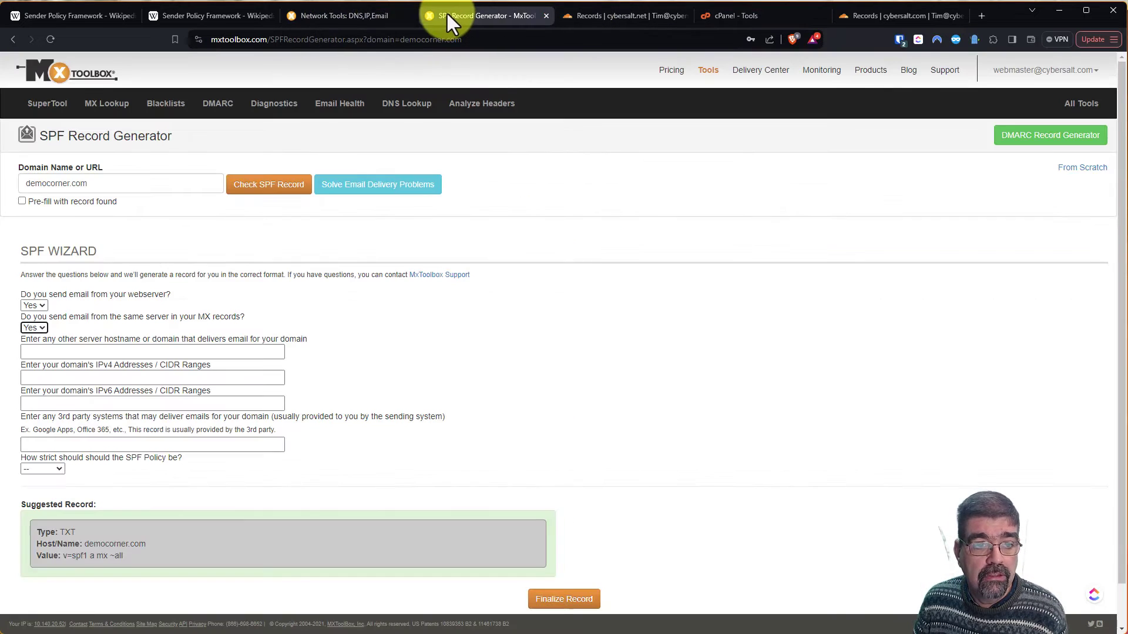
click(51, 350)
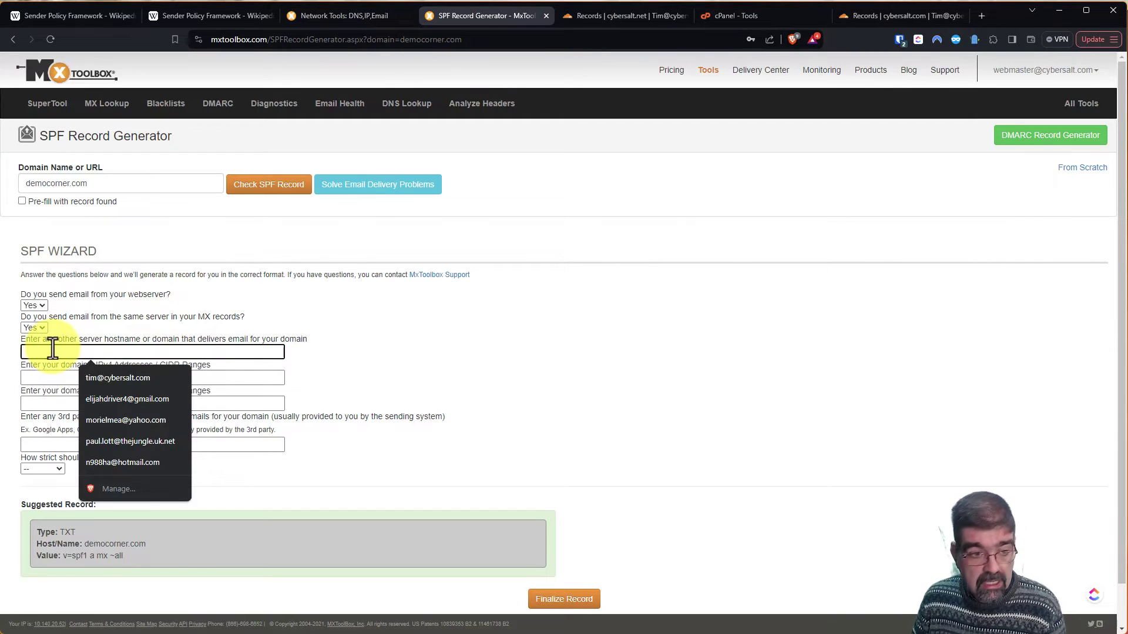
key(ctrl+v)
key(ctrl+a)
key(ctrl+x)
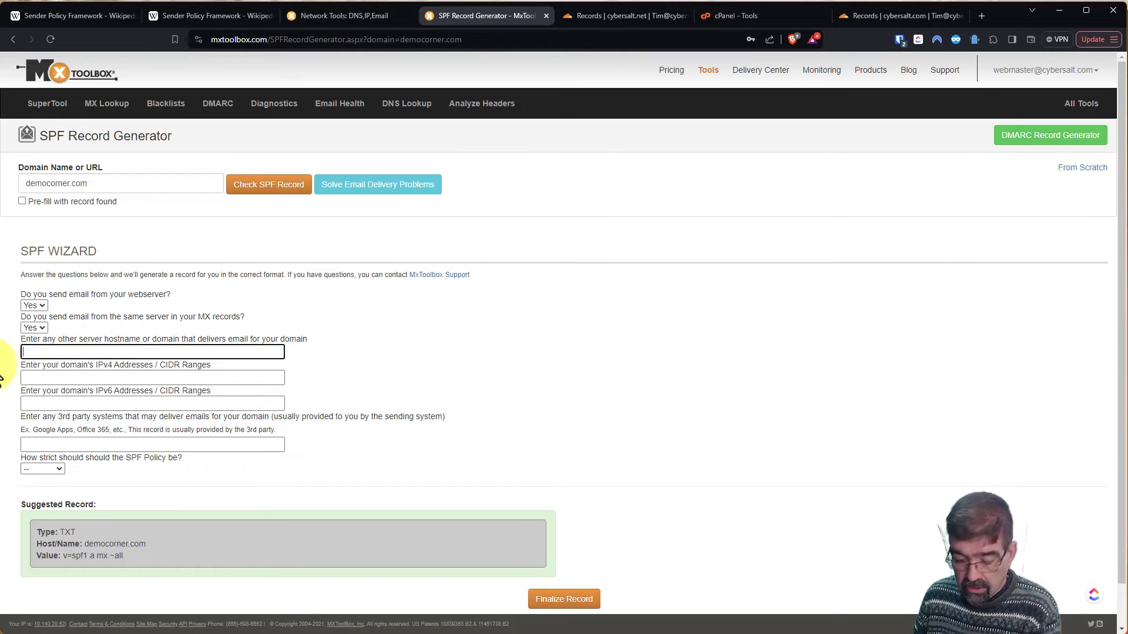
click(46, 379)
click(44, 379)
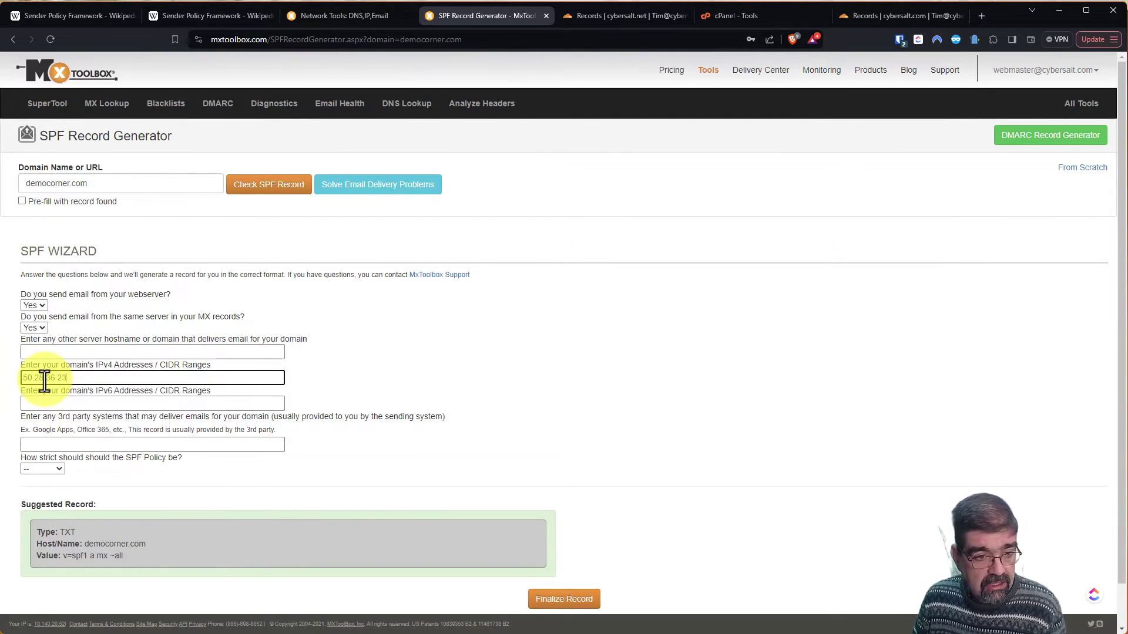
key(ctrl+v)
Step: Set the policy to Strict, finalize, and select the value 'v=spf1 ip4:50.28.36.23 -all'
click(62, 467)
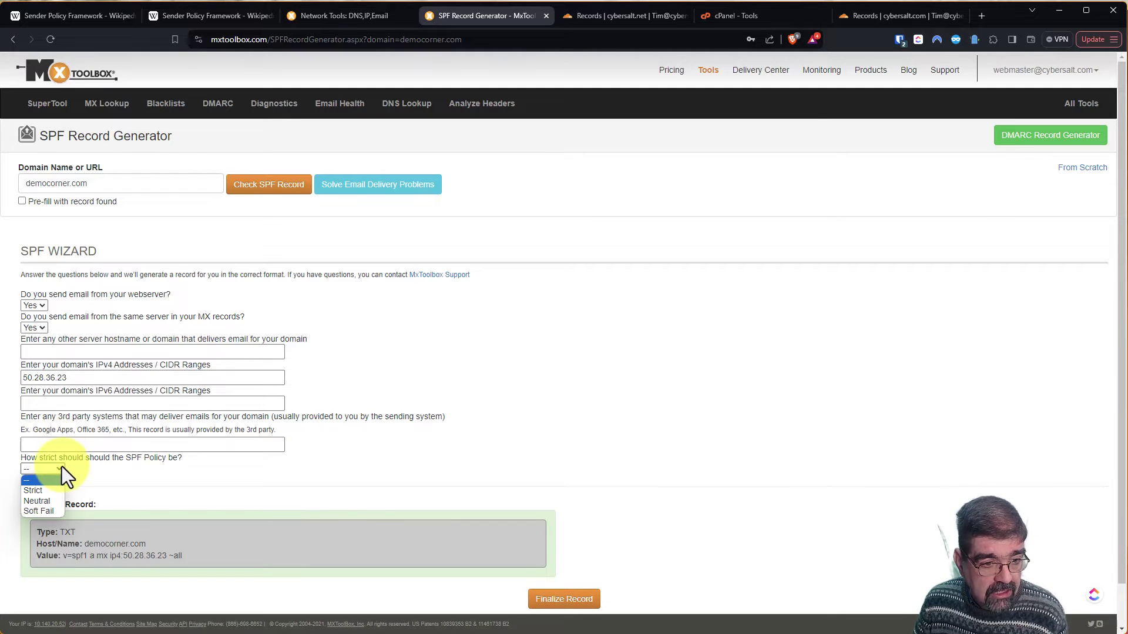
click(53, 491)
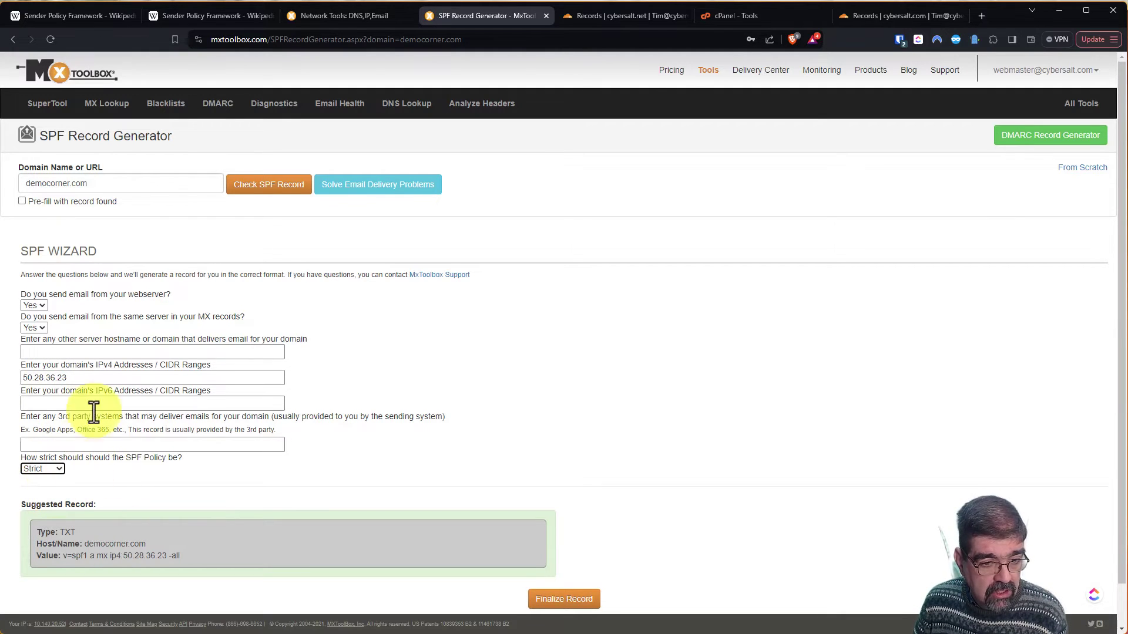
click(559, 598)
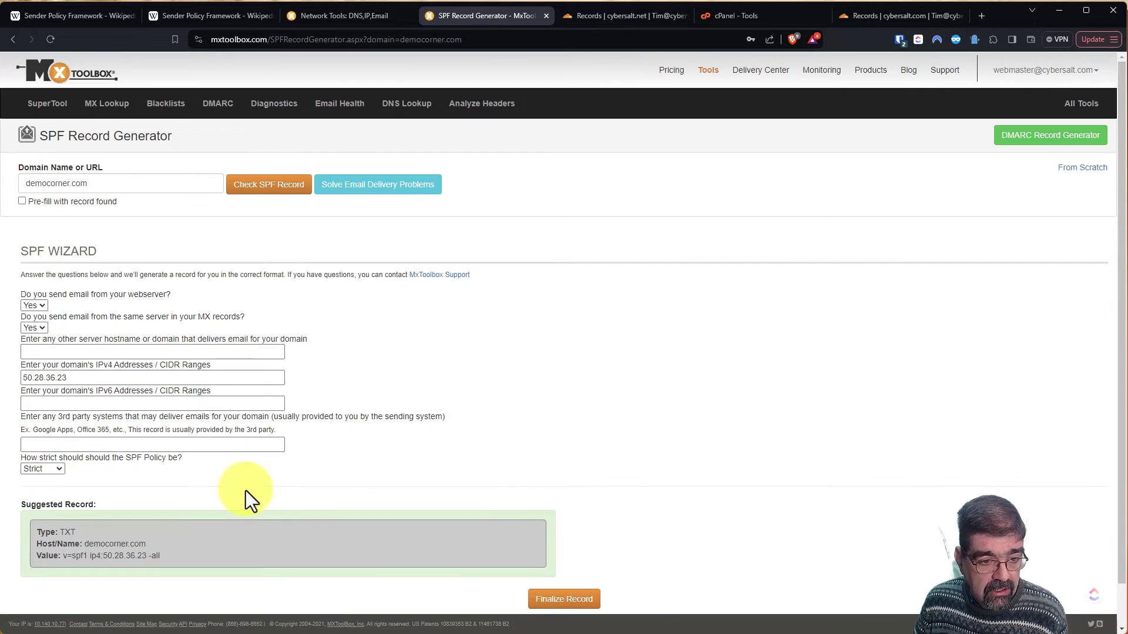
double_click(78, 557)
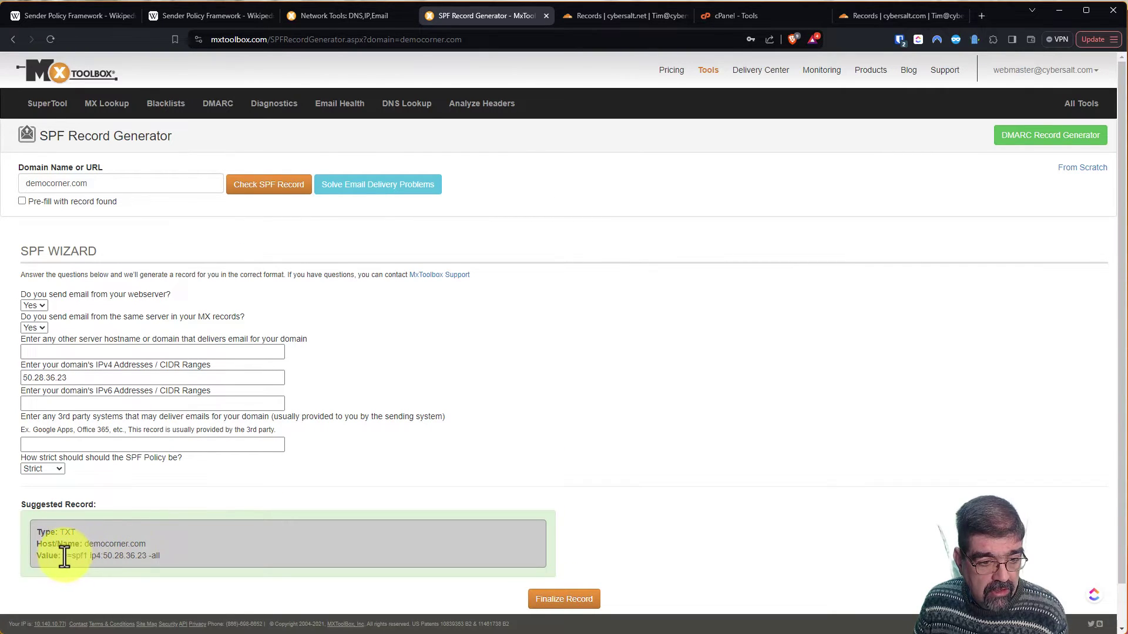
drag(63, 556, 157, 563)
key(ctrl+c)
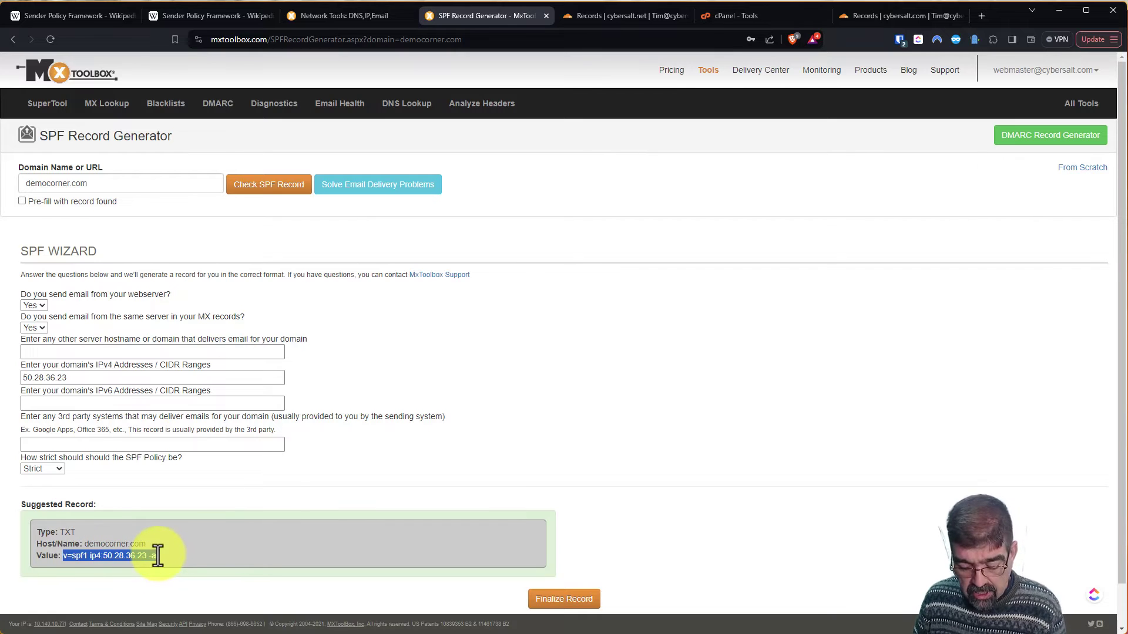
Step: In Zone Editor, start a new TXT record named 'democorner.com.' in the democorner.com zone
click(731, 16)
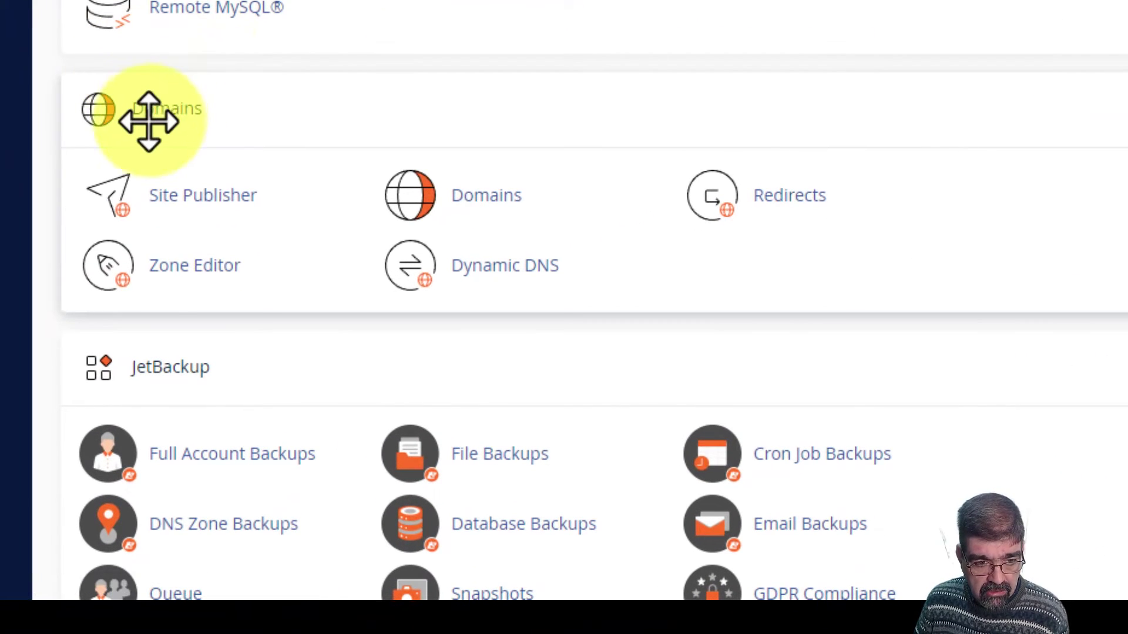
click(153, 279)
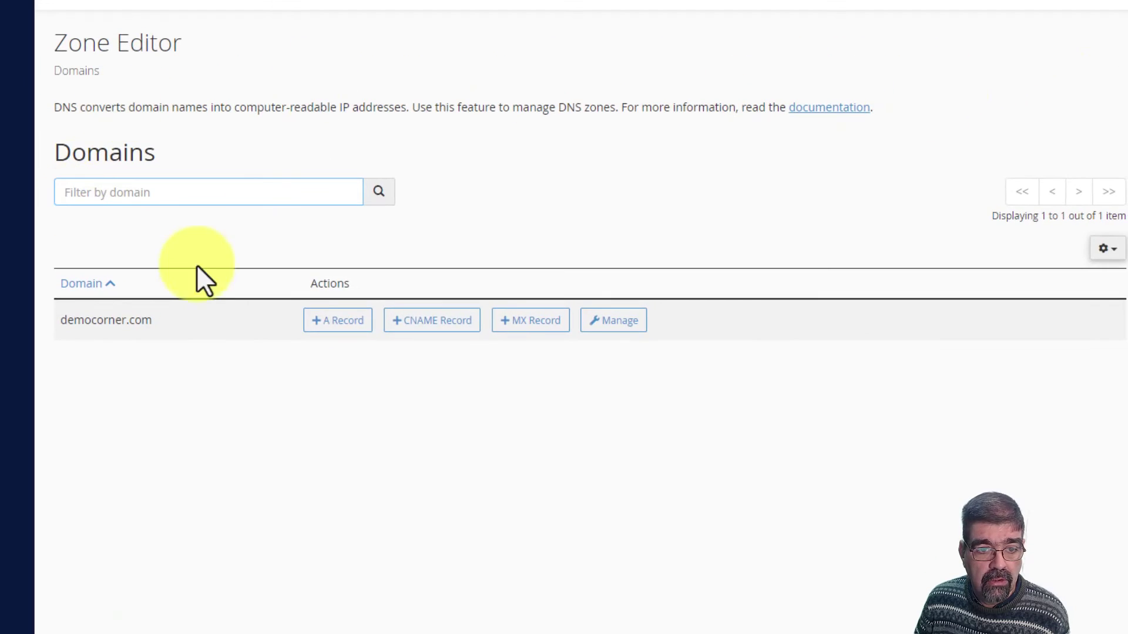
click(620, 323)
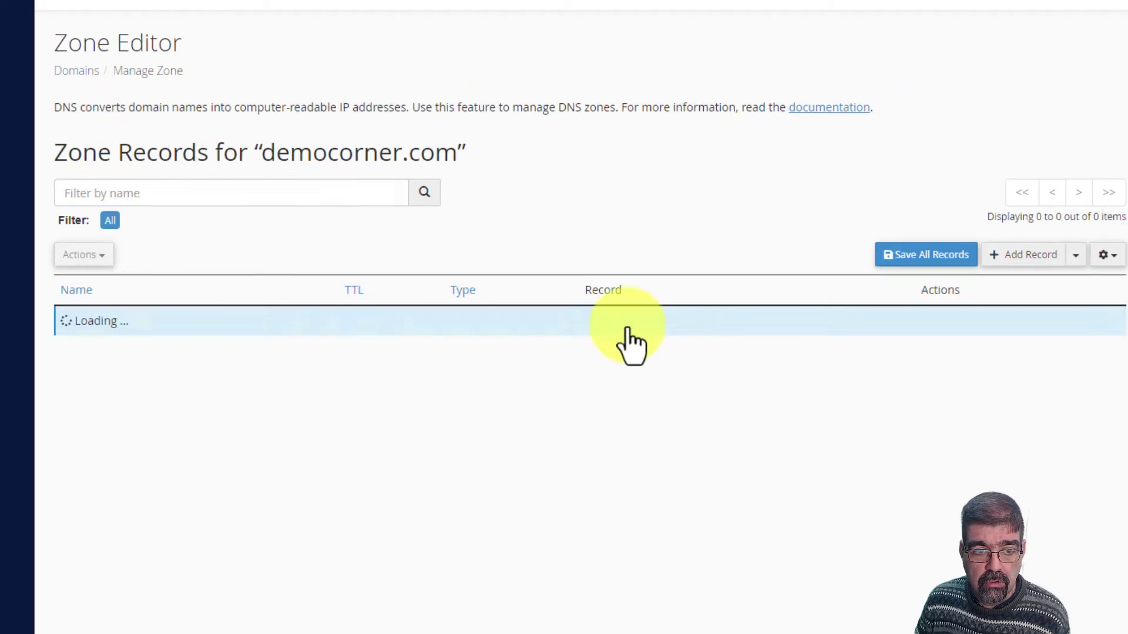
click(1044, 264)
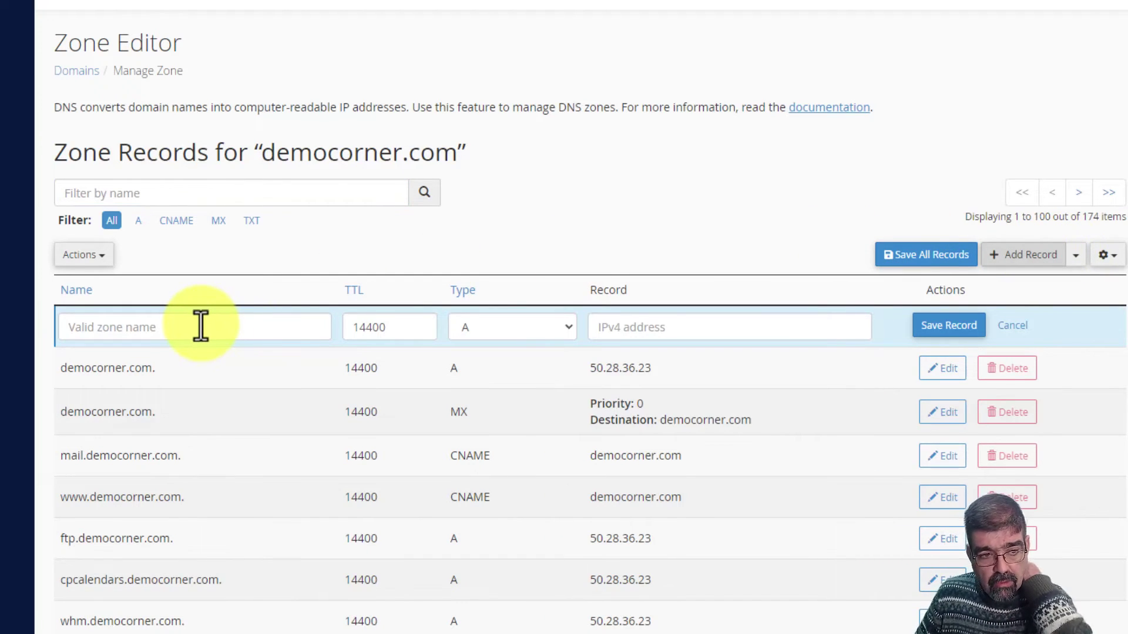
click(209, 326)
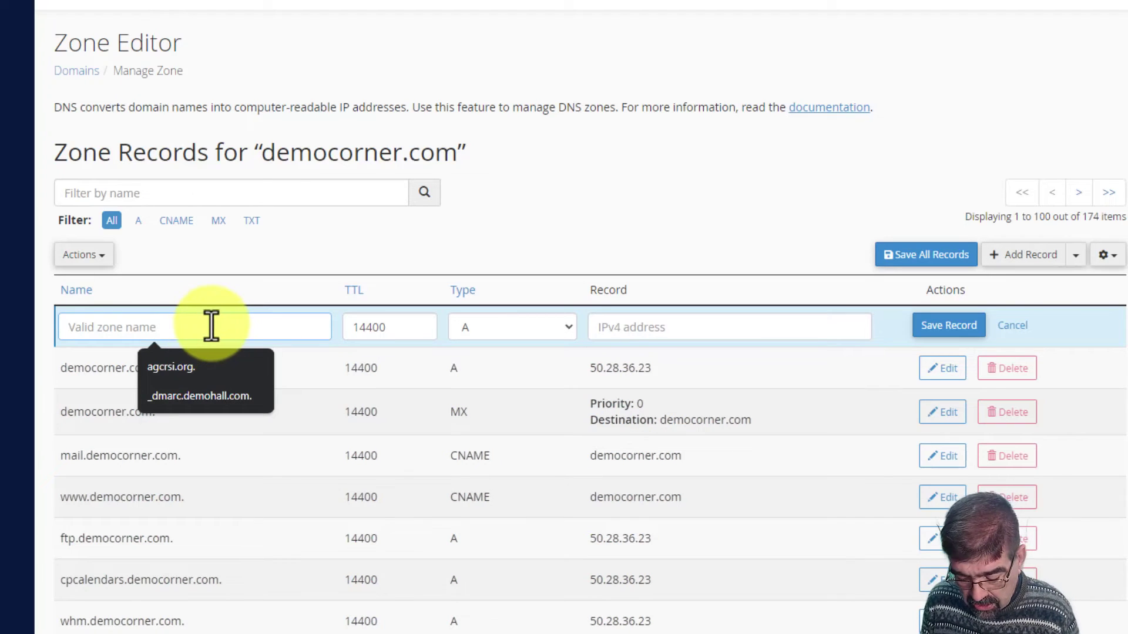
text(democorner)
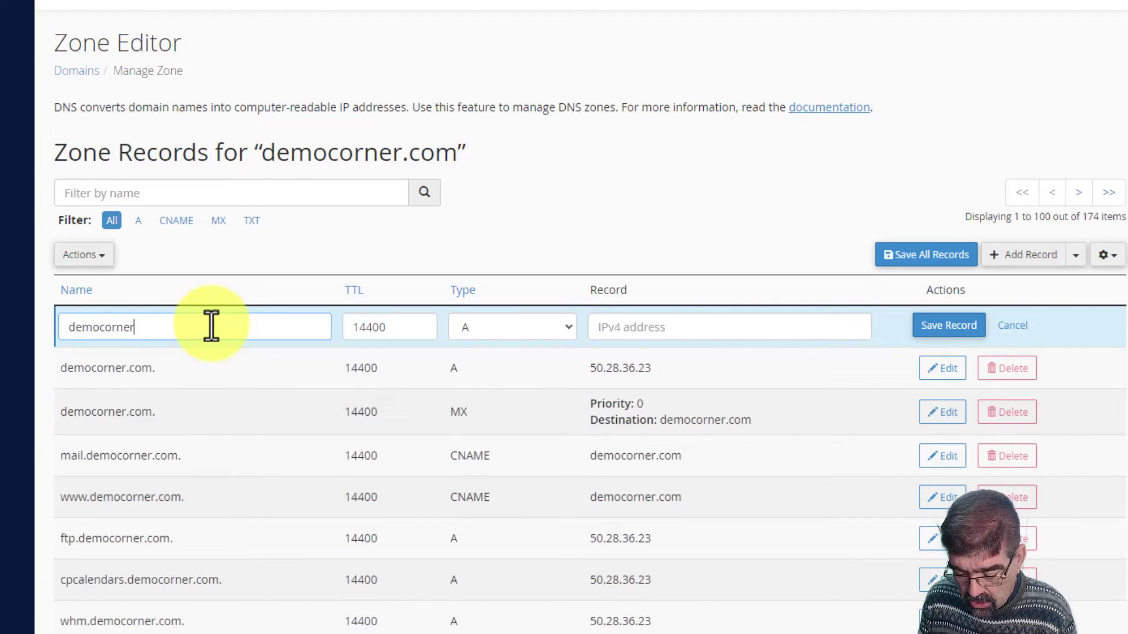
text(.com.)
key(Tab)
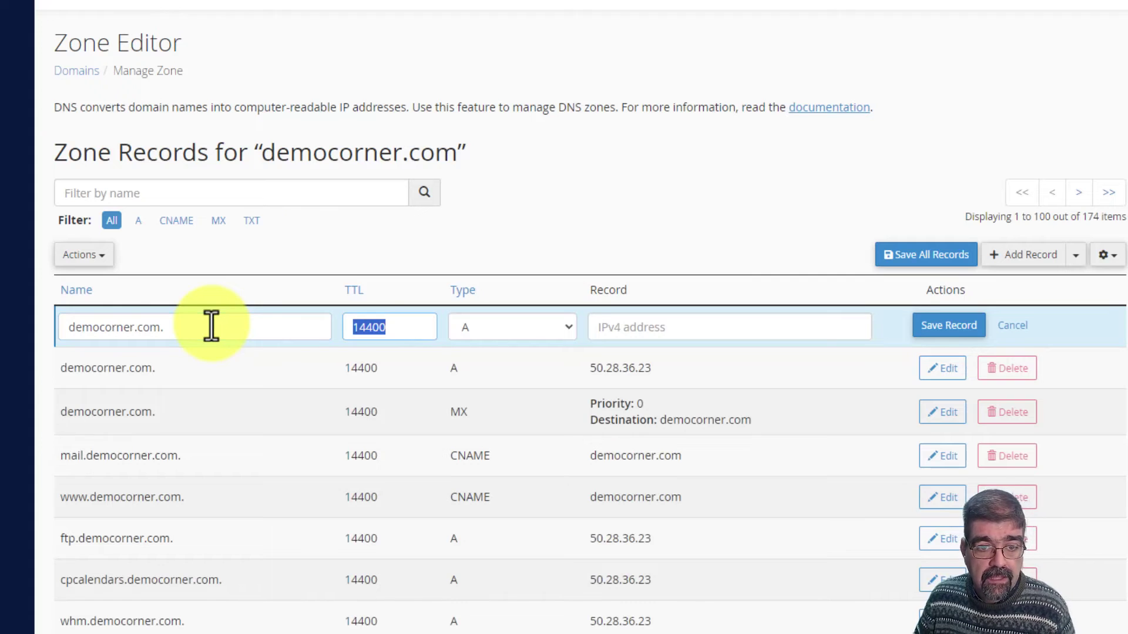
key(Tab)
click(556, 329)
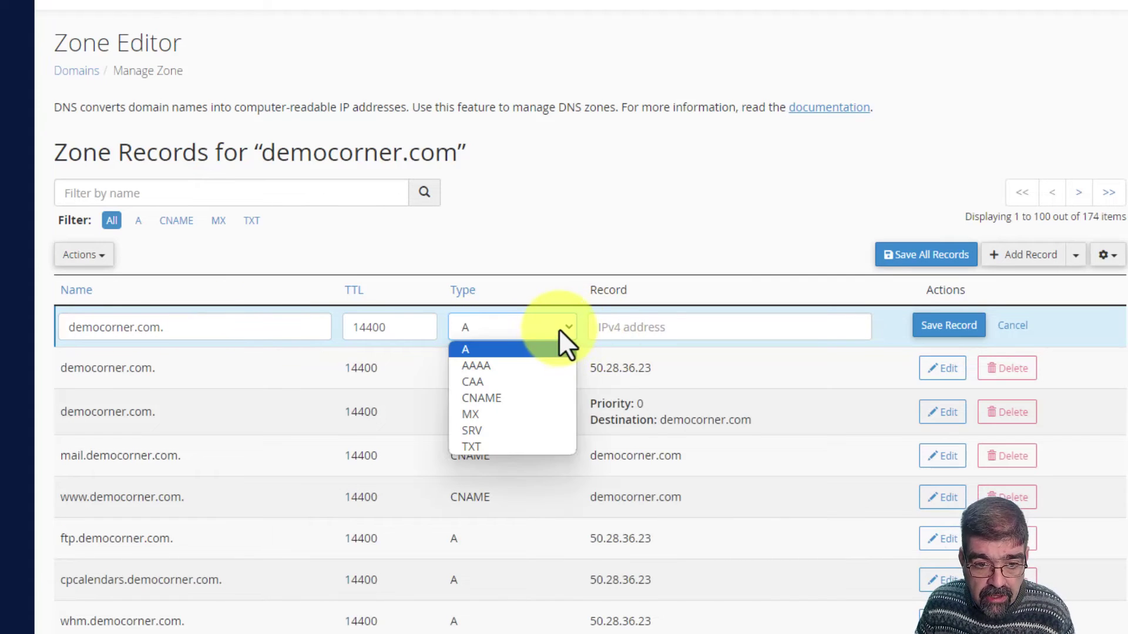
click(510, 446)
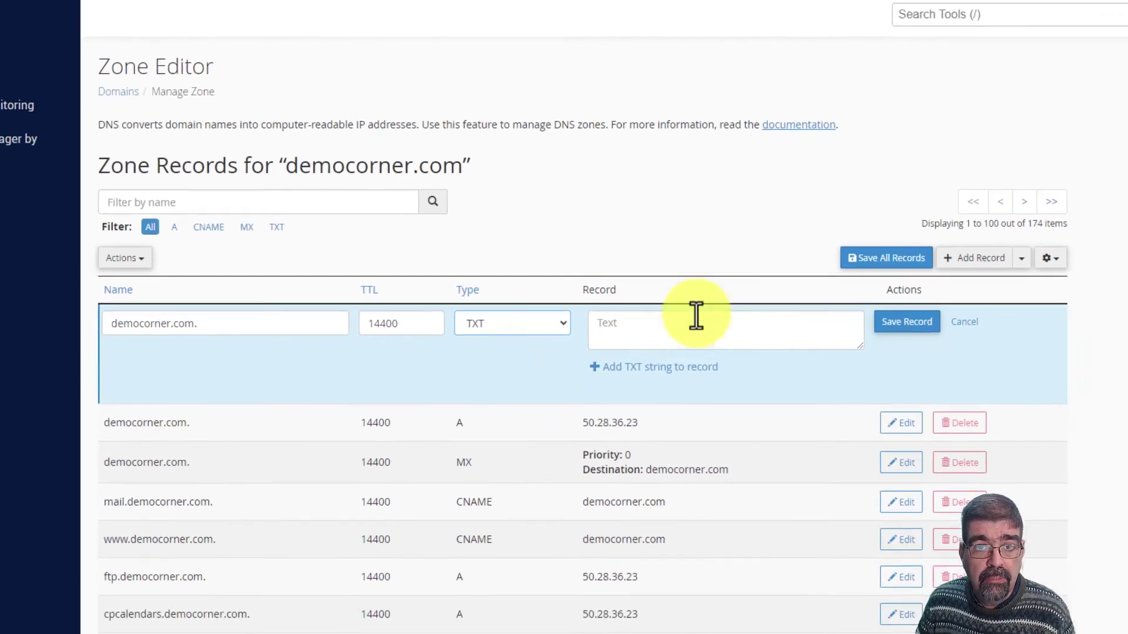
Step: Copy the SPF value from MxToolbox, paste it as the TXT record's content, and save
click(481, 16)
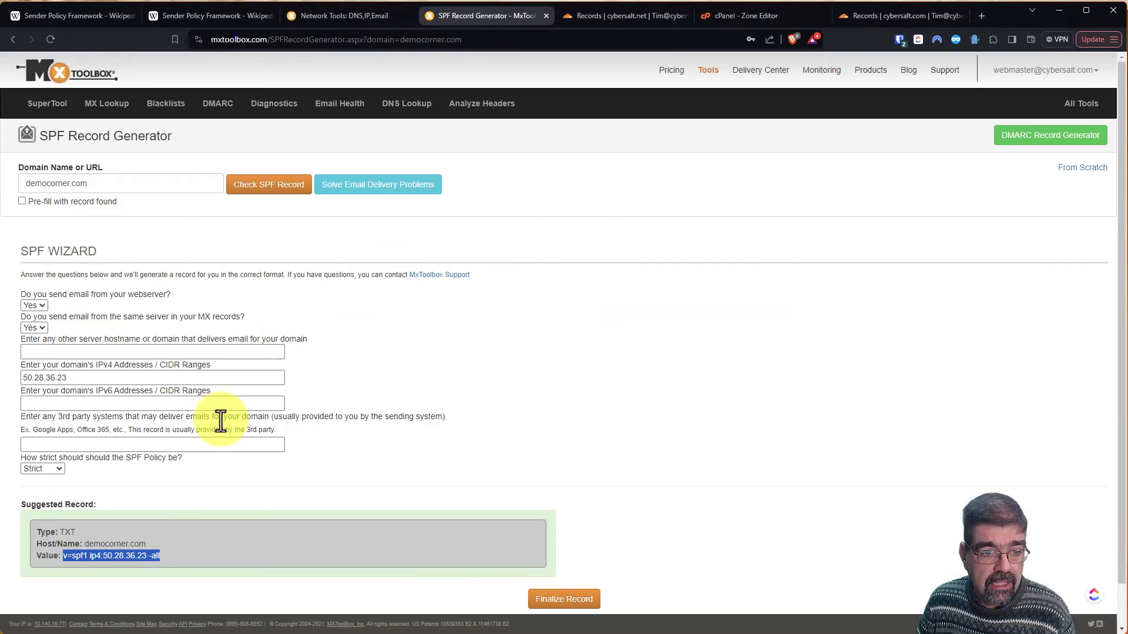
right_click(159, 559)
click(176, 566)
click(732, 15)
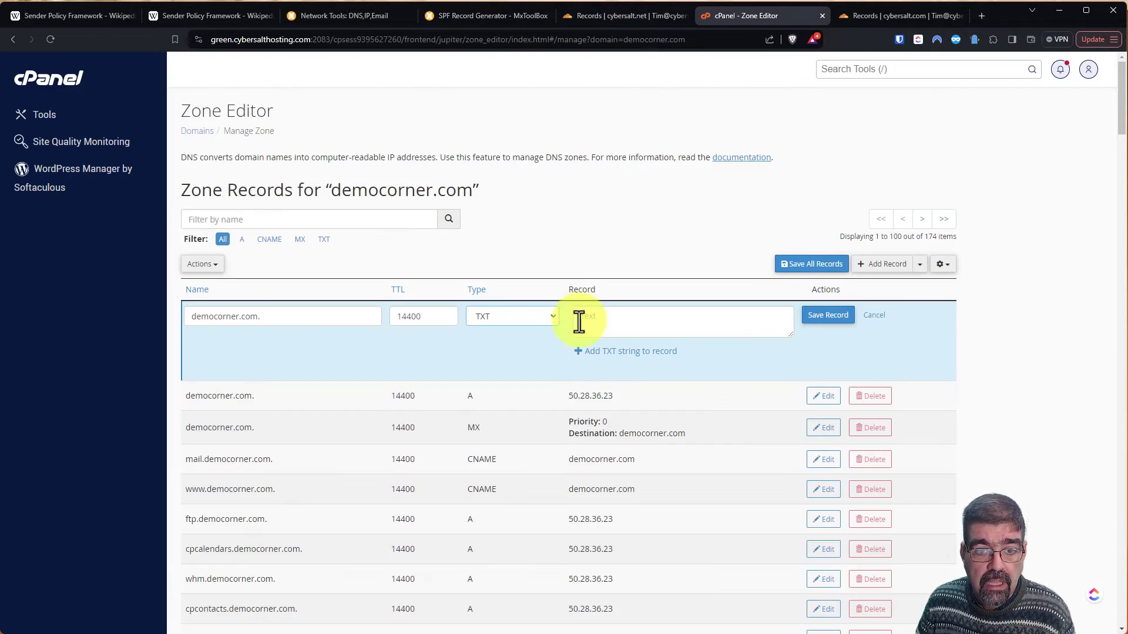
click(599, 317)
key(ctrl+v)
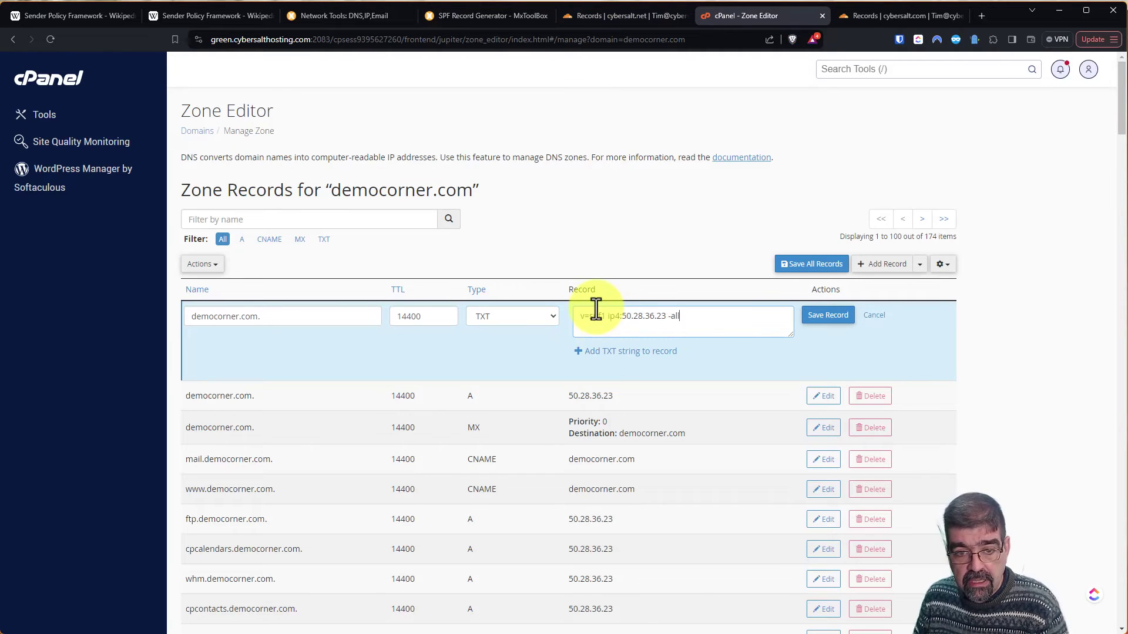
click(827, 317)
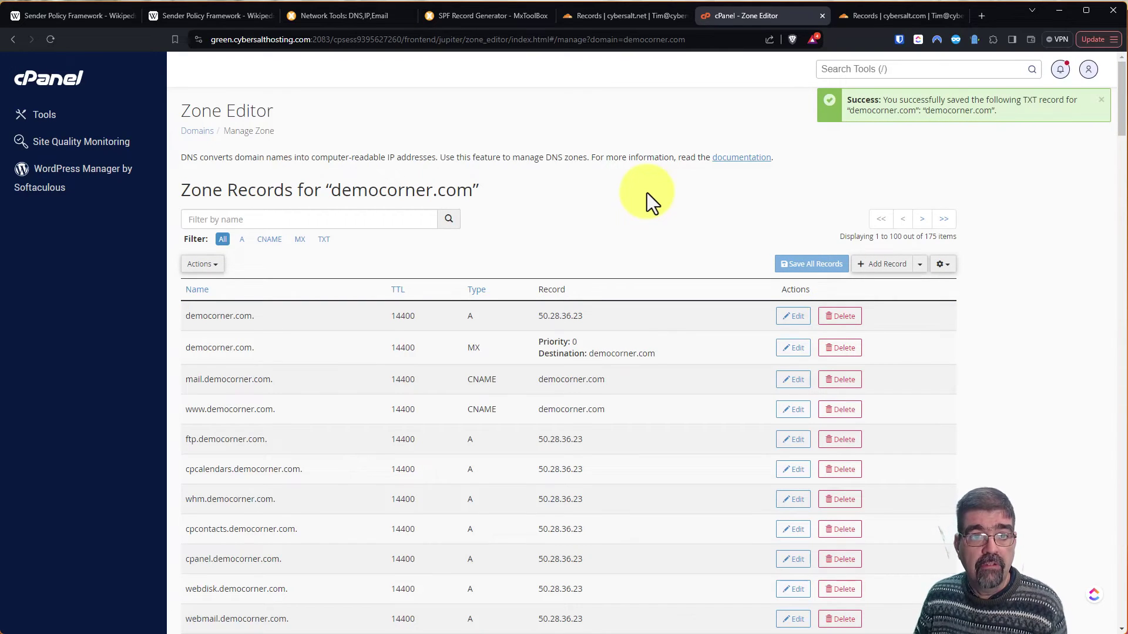
Step: Run an SPF Record Lookup for democorner.com in MxToolbox SuperTool
click(353, 15)
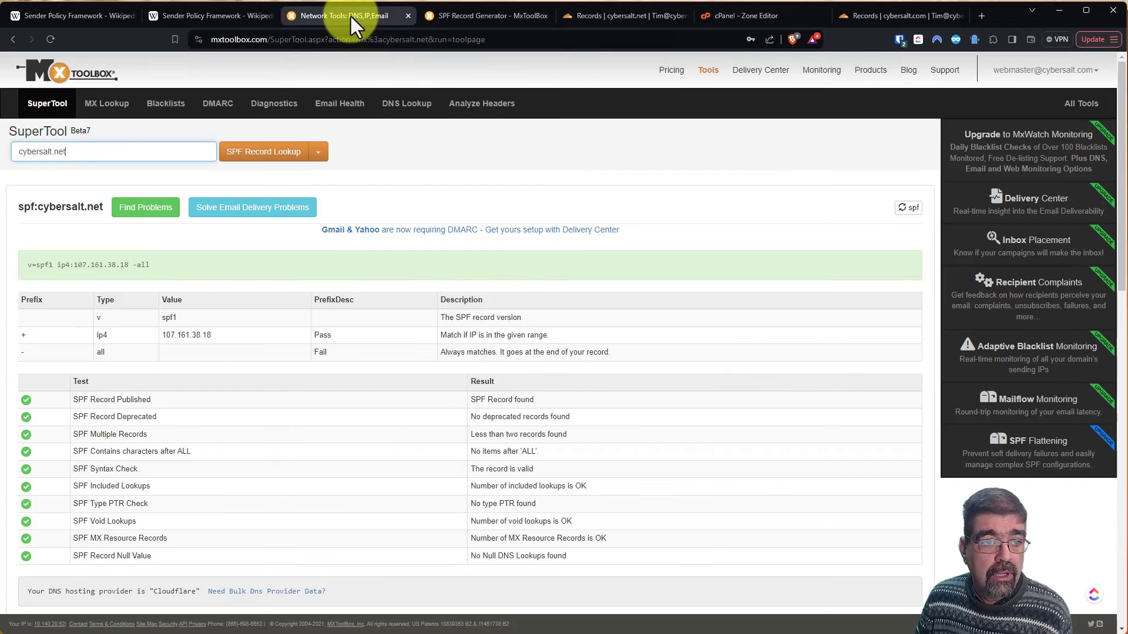
click(90, 151)
text(democorner)
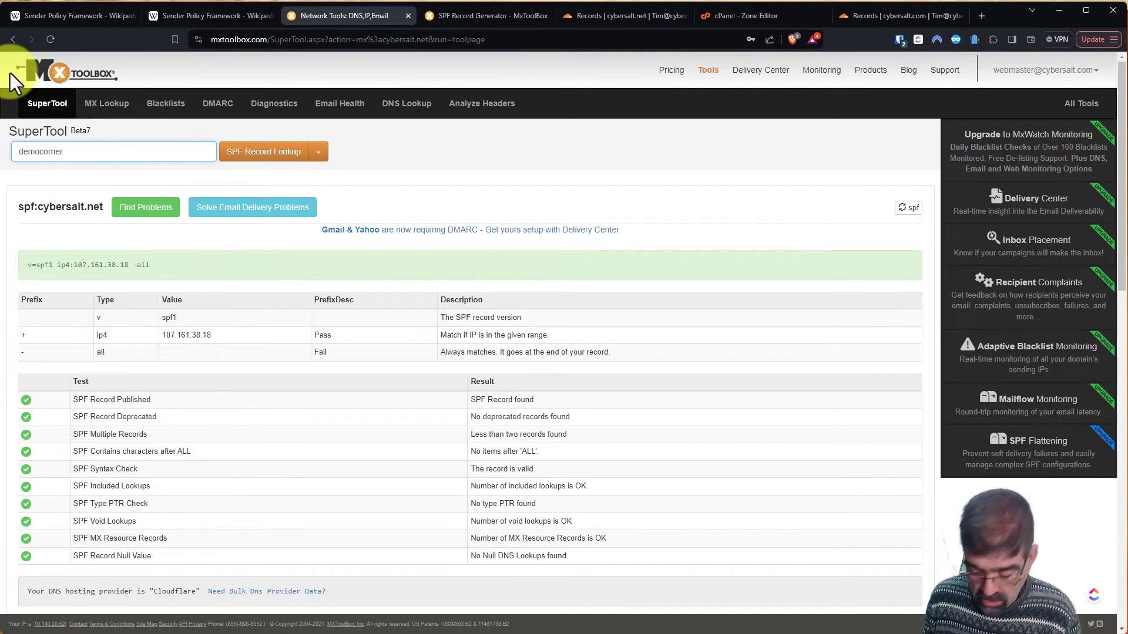
text(.com)
key(Return)
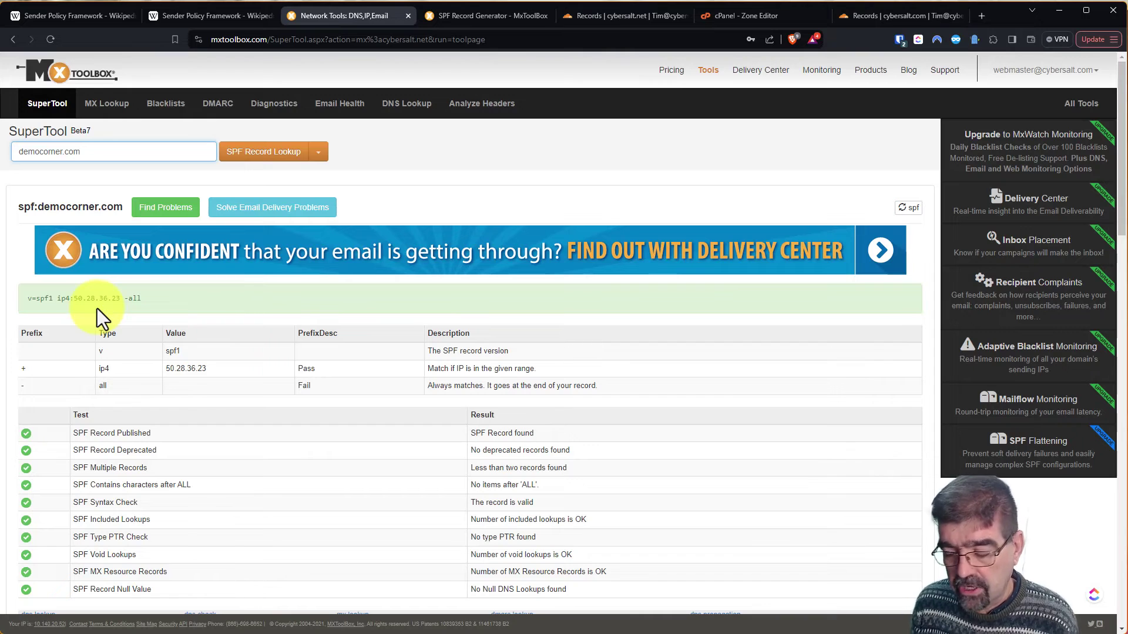
Step: Open cybersalt.com's existing v=spf1 TXT record for editing in Cloudflare DNS
click(895, 19)
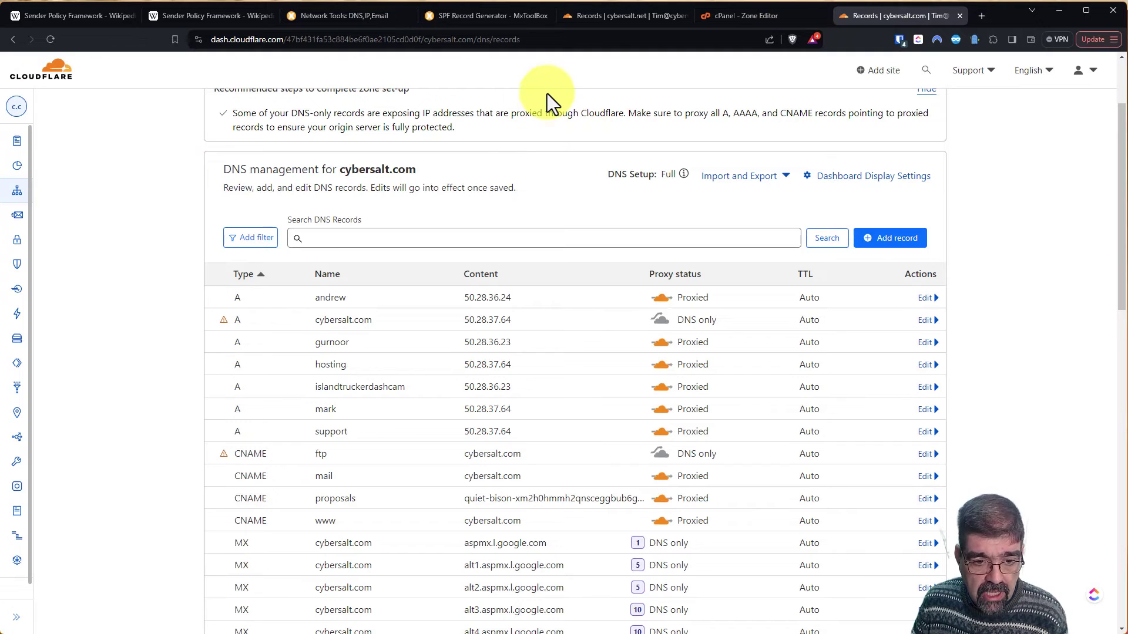
scroll(545, 96, down, 8)
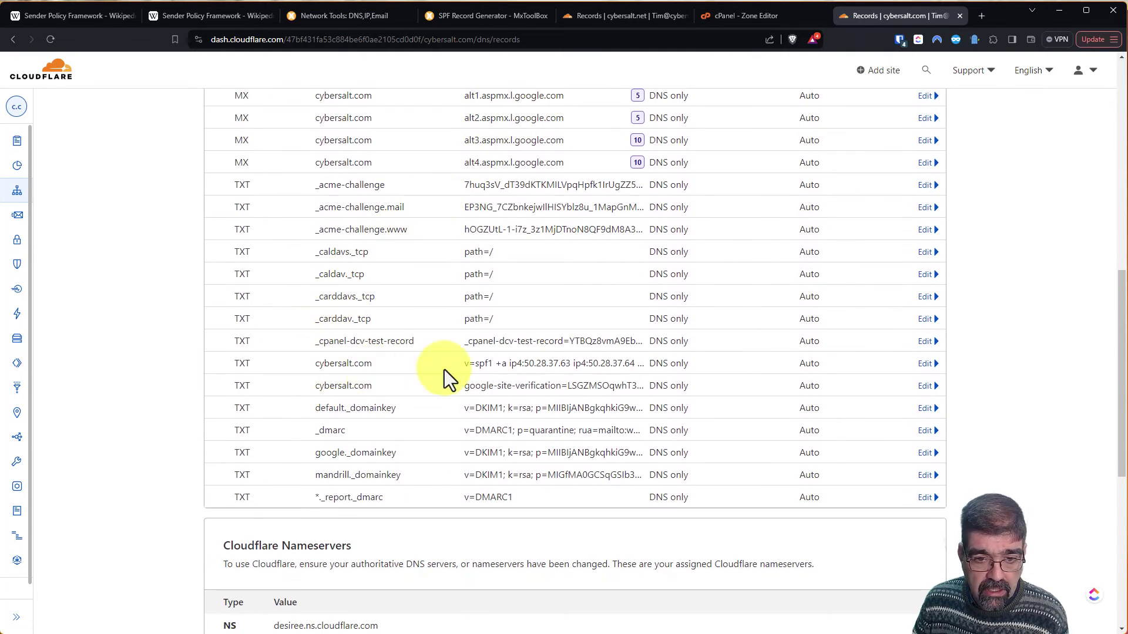
click(927, 363)
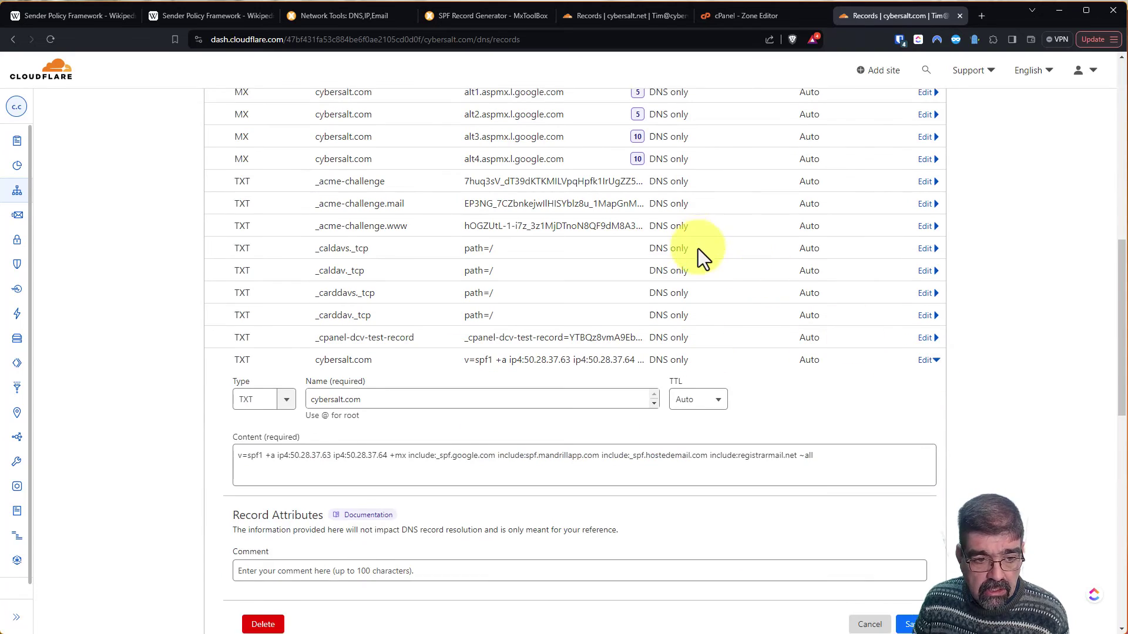
scroll(698, 249, down, 2)
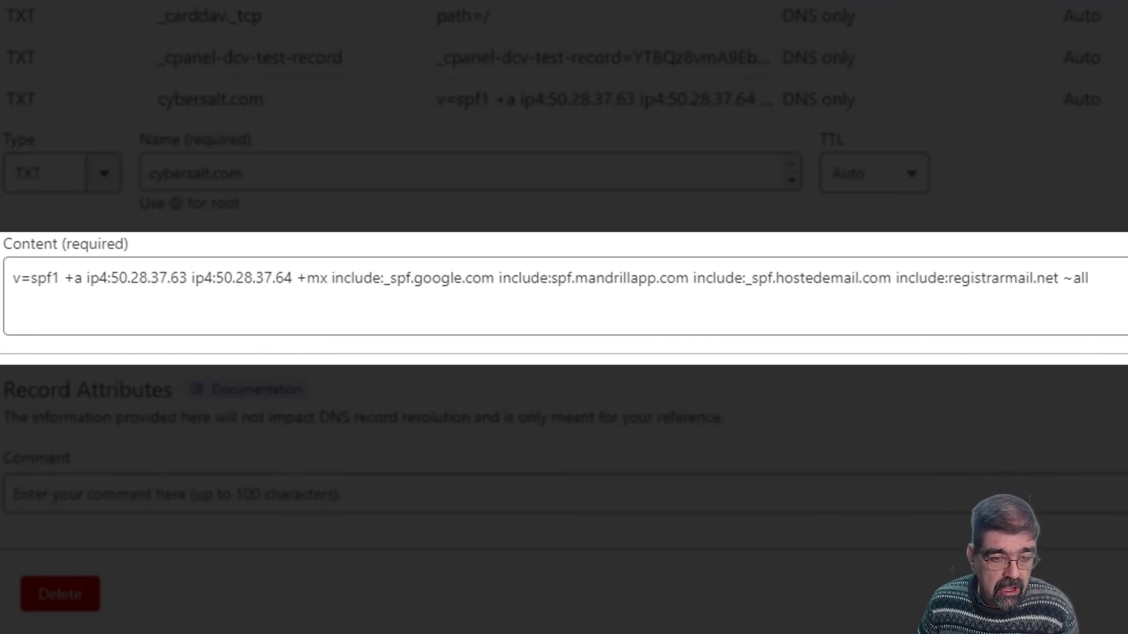
click(78, 288)
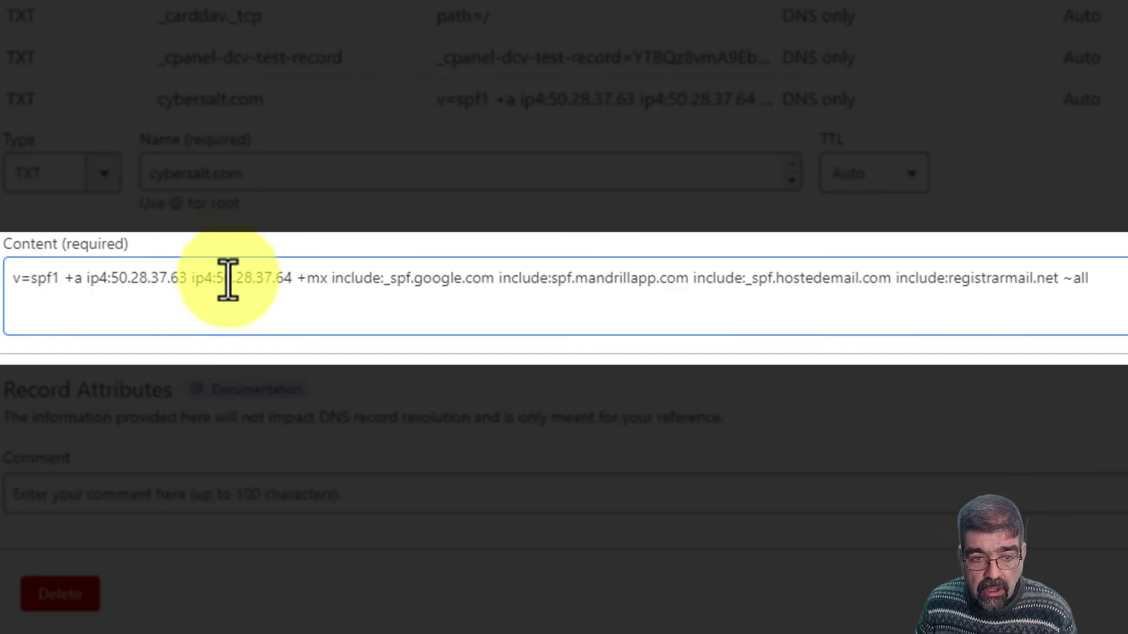
click(226, 248)
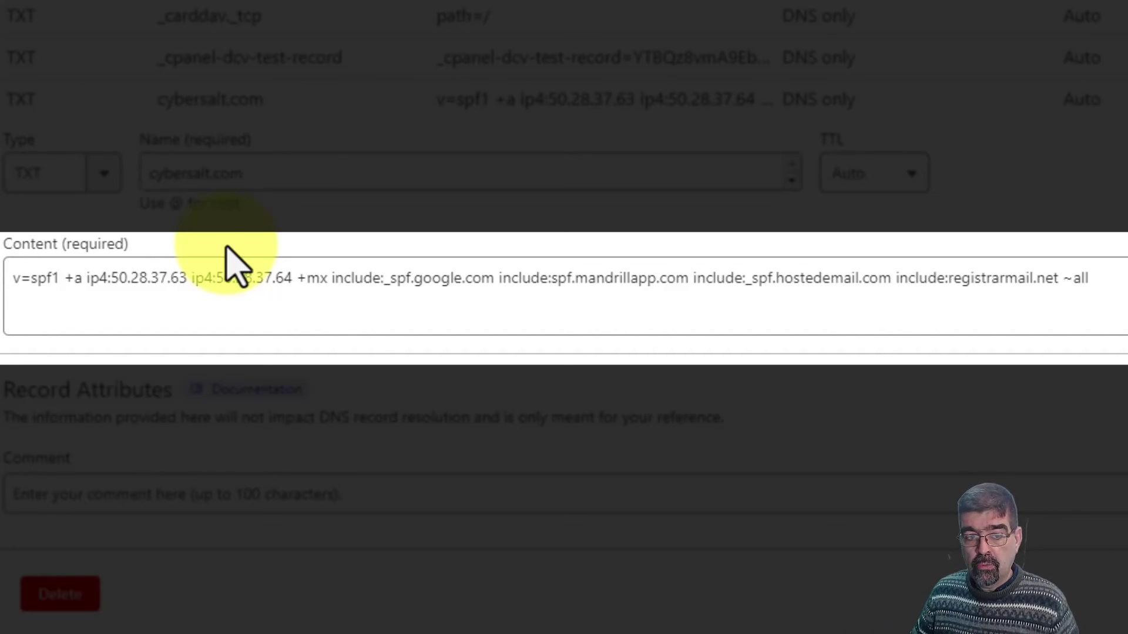
click(340, 279)
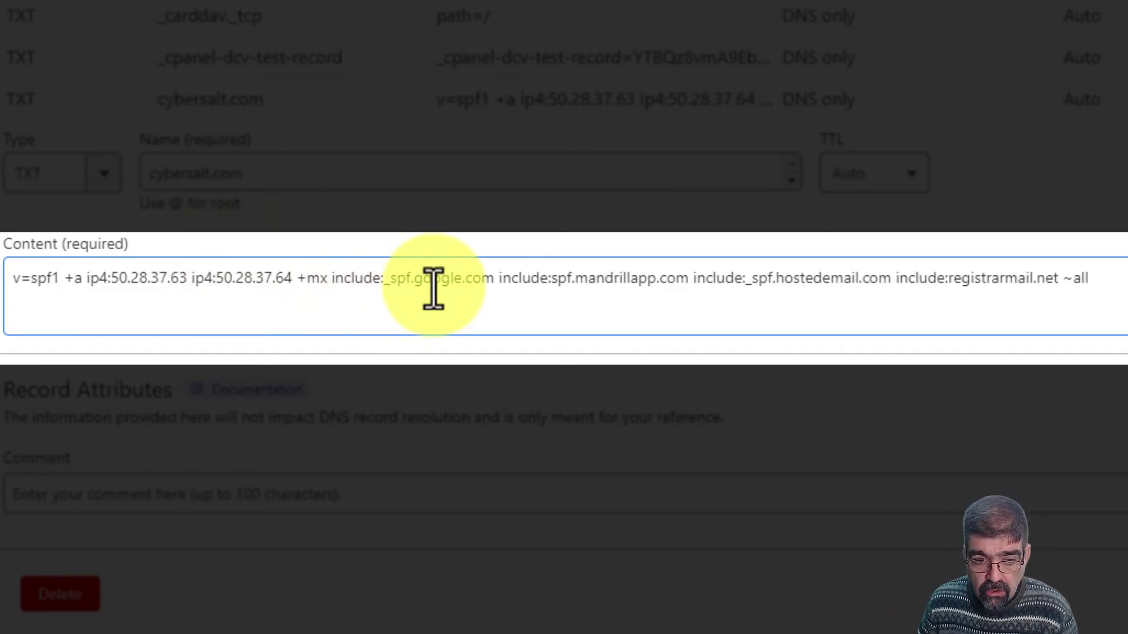